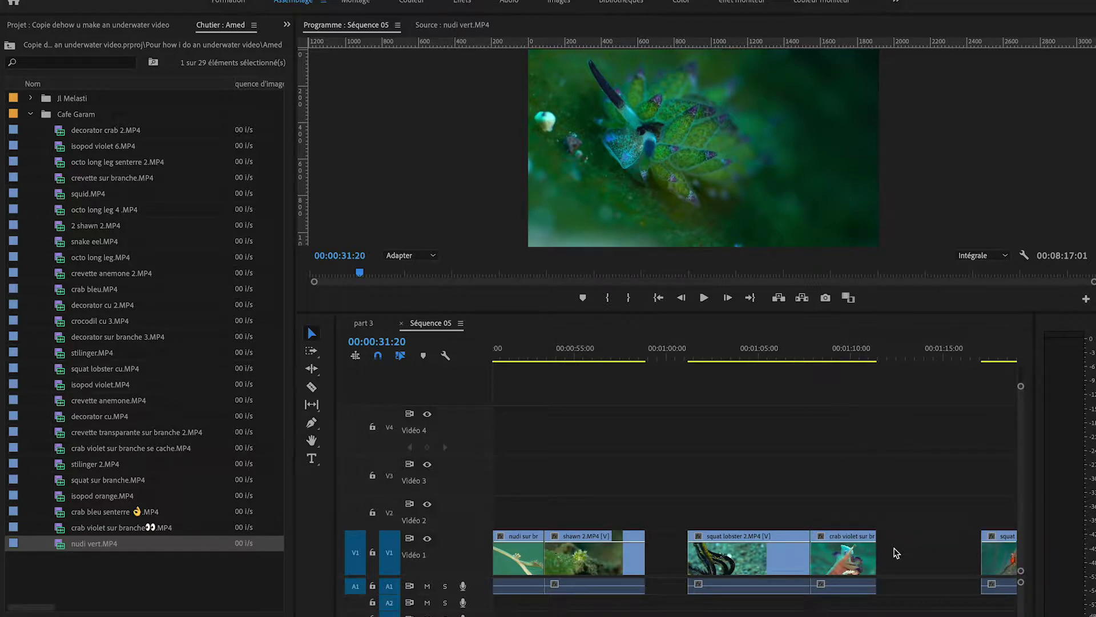
Move the squat 2.MP4 and squat.MP4 clips up to Vidéo 2, shifting them closer to the preceding clips.
{"action": "scroll", "coordinate": [944, 543], "scroll_direction": "right", "scroll_amount": 3}
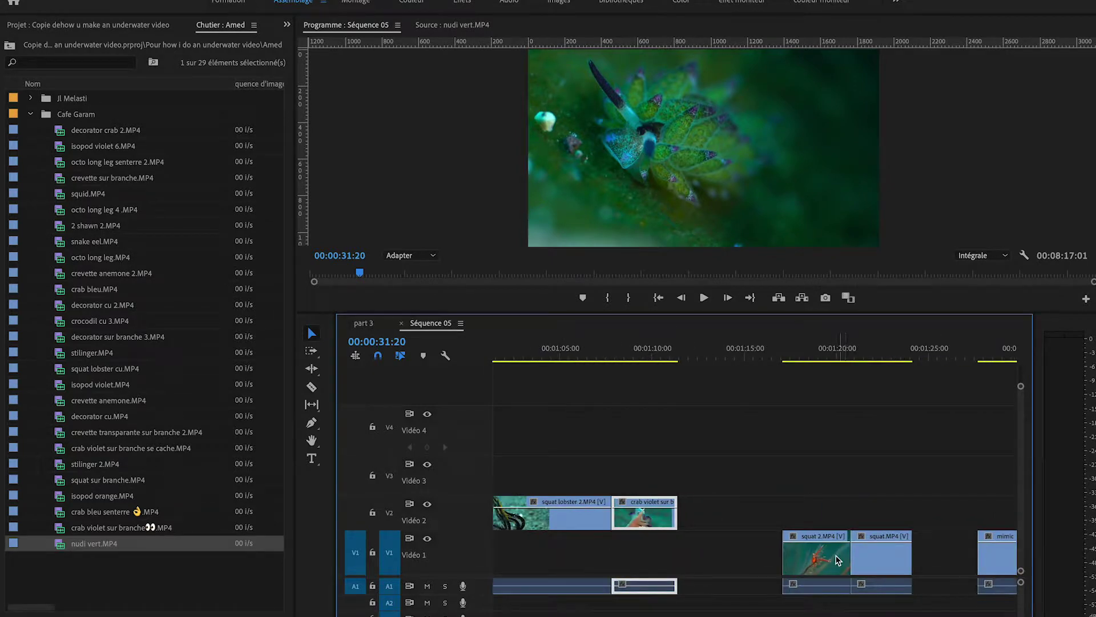
{"action": "left_click_drag", "start_coordinate": [838, 560], "coordinate": [754, 525]}
{"action": "left_click_drag", "start_coordinate": [861, 543], "coordinate": [777, 509]}
Move the mimic clips and octopus s enterre.MP4 to Vidéo 4, and squat lobster et bb lion.MP4 to Vidéo 2.
{"action": "scroll", "coordinate": [925, 522], "scroll_direction": "down", "scroll_amount": 4}
{"action": "left_click_drag", "start_coordinate": [817, 551], "coordinate": [726, 432]}
{"action": "left_click_drag", "start_coordinate": [913, 562], "coordinate": [821, 435]}
{"action": "scroll", "coordinate": [798, 526], "scroll_direction": "down", "scroll_amount": 4}
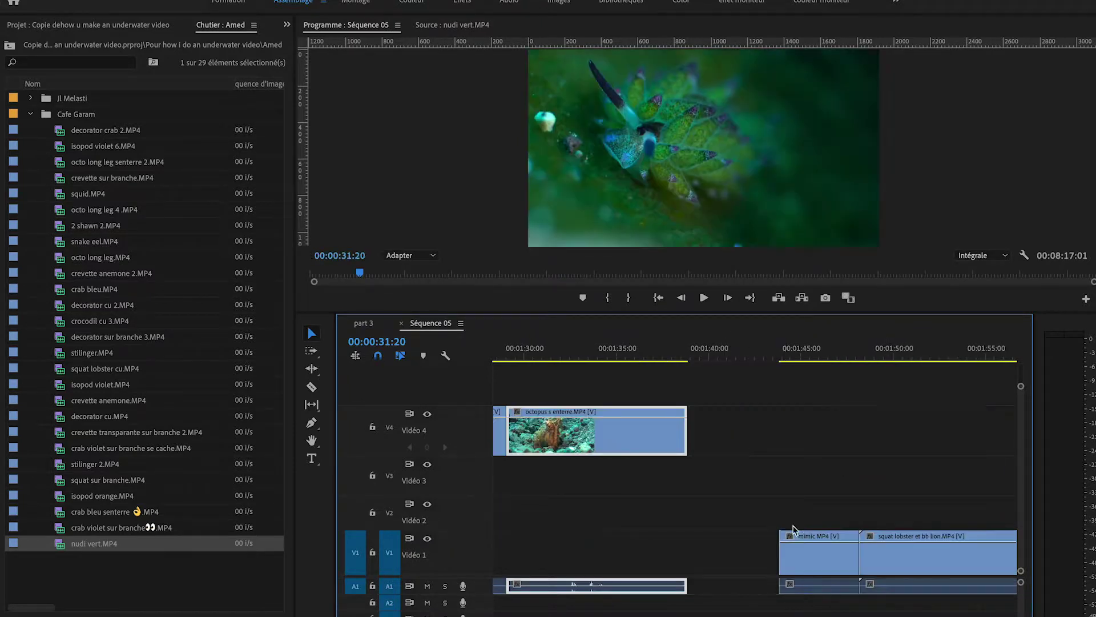
{"action": "left_click_drag", "start_coordinate": [806, 552], "coordinate": [714, 432]}
{"action": "left_click_drag", "start_coordinate": [914, 551], "coordinate": [845, 510]}
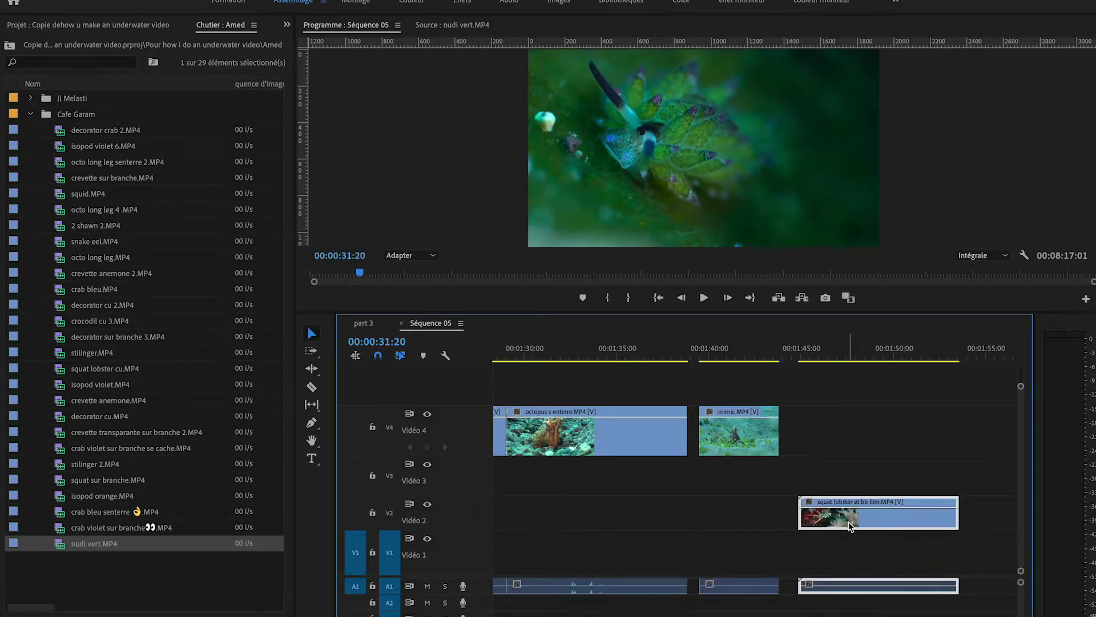
Move 2 skeleton 2.MP4, skeleton orange bo.MP4, the skeleton avec bb clip and 2 skeleton.MP4 up to Vidéo 3.
{"action": "scroll", "coordinate": [912, 530], "scroll_direction": "down", "scroll_amount": 3}
{"action": "scroll", "coordinate": [912, 530], "scroll_direction": "down", "scroll_amount": 3}
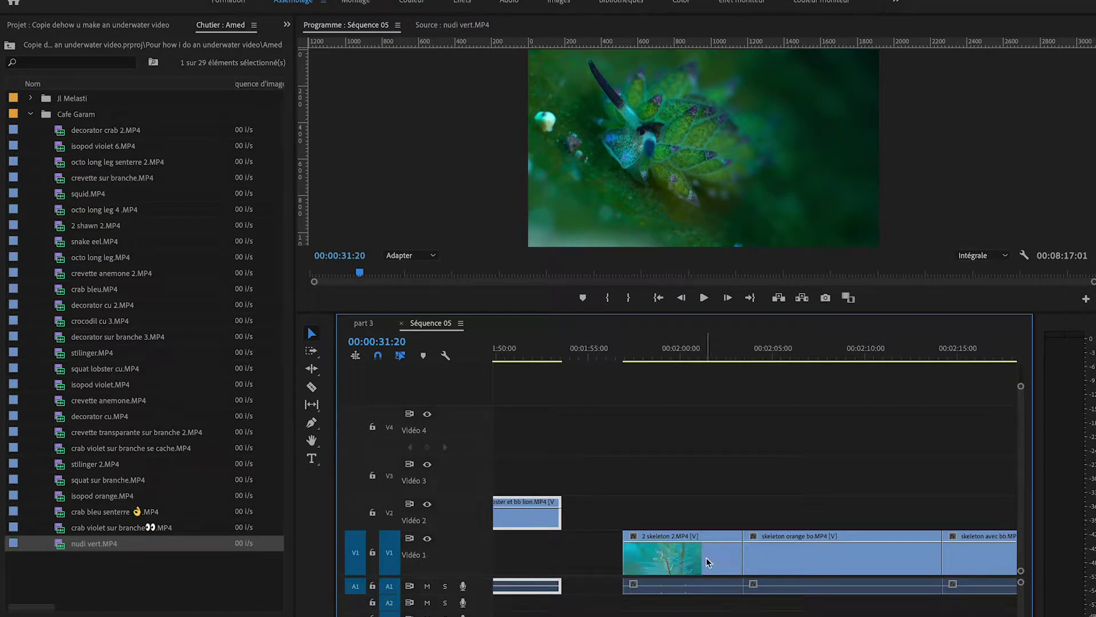
{"action": "left_click_drag", "start_coordinate": [707, 563], "coordinate": [707, 476]}
{"action": "left_click_drag", "start_coordinate": [811, 570], "coordinate": [807, 481]}
{"action": "scroll", "coordinate": [867, 541], "scroll_direction": "down", "scroll_amount": 5}
{"action": "left_click_drag", "start_coordinate": [699, 555], "coordinate": [702, 489]}
{"action": "left_click_drag", "start_coordinate": [770, 557], "coordinate": [787, 478]}
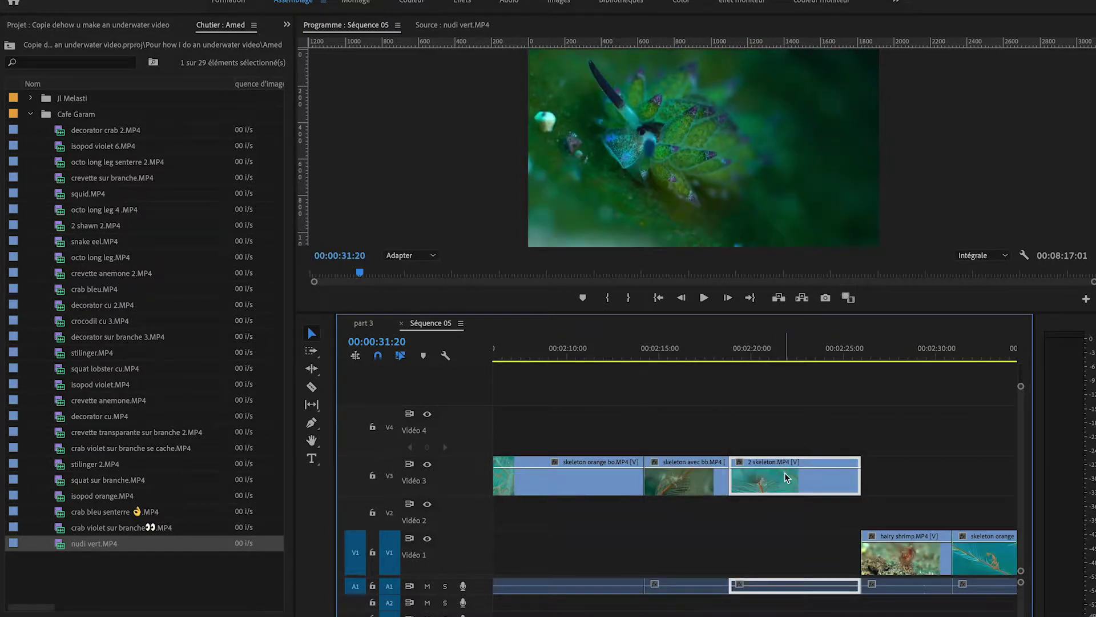
Move hairy shrimp.MP4, the skeleton orange clip and another clip further along up to Vidéo 3.
{"action": "scroll", "coordinate": [767, 493], "scroll_direction": "down", "scroll_amount": 4}
{"action": "left_click_drag", "start_coordinate": [702, 555], "coordinate": [702, 482]}
{"action": "left_click_drag", "start_coordinate": [829, 551], "coordinate": [822, 478]}
{"action": "scroll", "coordinate": [895, 553], "scroll_direction": "down", "scroll_amount": 5}
{"action": "left_click_drag", "start_coordinate": [781, 552], "coordinate": [780, 479]}
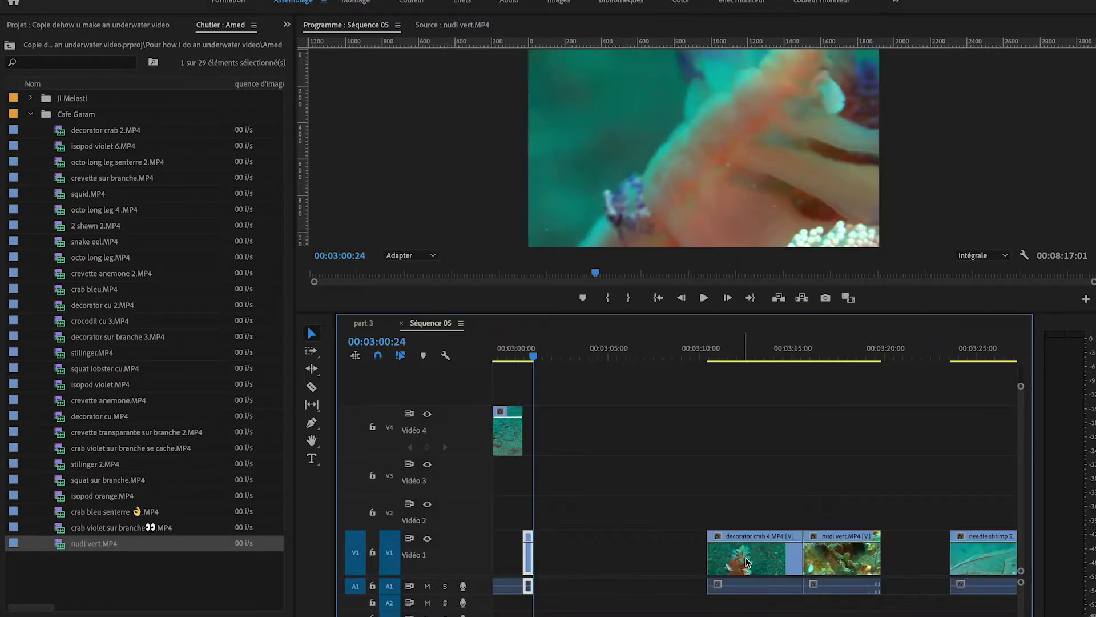
Move decorator crab 4.MP4 to Vidéo 2 and the two needle shrimp clips to Vidéo 3.
{"action": "left_click_drag", "start_coordinate": [754, 551], "coordinate": [632, 517]}
{"action": "left_click_drag", "start_coordinate": [546, 521], "coordinate": [546, 517]}
{"action": "scroll", "coordinate": [742, 514], "scroll_direction": "right", "scroll_amount": 5}
{"action": "left_click_drag", "start_coordinate": [801, 554], "coordinate": [800, 469]}
{"action": "left_click_drag", "start_coordinate": [907, 554], "coordinate": [905, 485]}
Move the three clips that follow the needle shrimp clips up to a new Vidéo 5 track.
{"action": "scroll", "coordinate": [828, 531], "scroll_direction": "right", "scroll_amount": 10}
{"action": "left_click_drag", "start_coordinate": [761, 556], "coordinate": [728, 394]}
{"action": "left_click_drag", "start_coordinate": [828, 555], "coordinate": [827, 397]}
{"action": "scroll", "coordinate": [799, 485], "scroll_direction": "right", "scroll_amount": 5}
{"action": "left_click_drag", "start_coordinate": [711, 555], "coordinate": [711, 397]}
Move four clips in the stretch before stilinger 2.MP4 from Vidéo 1 to Vidéo 2.
{"action": "left_click_drag", "start_coordinate": [828, 555], "coordinate": [828, 515]}
{"action": "scroll", "coordinate": [766, 548], "scroll_direction": "right", "scroll_amount": 8}
{"action": "left_click_drag", "start_coordinate": [767, 555], "coordinate": [791, 516]}
{"action": "scroll", "coordinate": [767, 537], "scroll_direction": "right", "scroll_amount": 3}
{"action": "scroll", "coordinate": [811, 537], "scroll_direction": "right", "scroll_amount": 4}
{"action": "scroll", "coordinate": [827, 554], "scroll_direction": "right", "scroll_amount": 10}
{"action": "scroll", "coordinate": [628, 551], "scroll_direction": "left", "scroll_amount": 2}
{"action": "left_click_drag", "start_coordinate": [616, 546], "coordinate": [615, 509]}
{"action": "left_click_drag", "start_coordinate": [680, 549], "coordinate": [680, 511]}
Move crocodil cu 3.MP4 to Vidéo 5 and squid.MP4 to Vidéo 4.
{"action": "scroll", "coordinate": [742, 537], "scroll_direction": "right", "scroll_amount": 7}
{"action": "left_click_drag", "start_coordinate": [800, 545], "coordinate": [751, 396]}
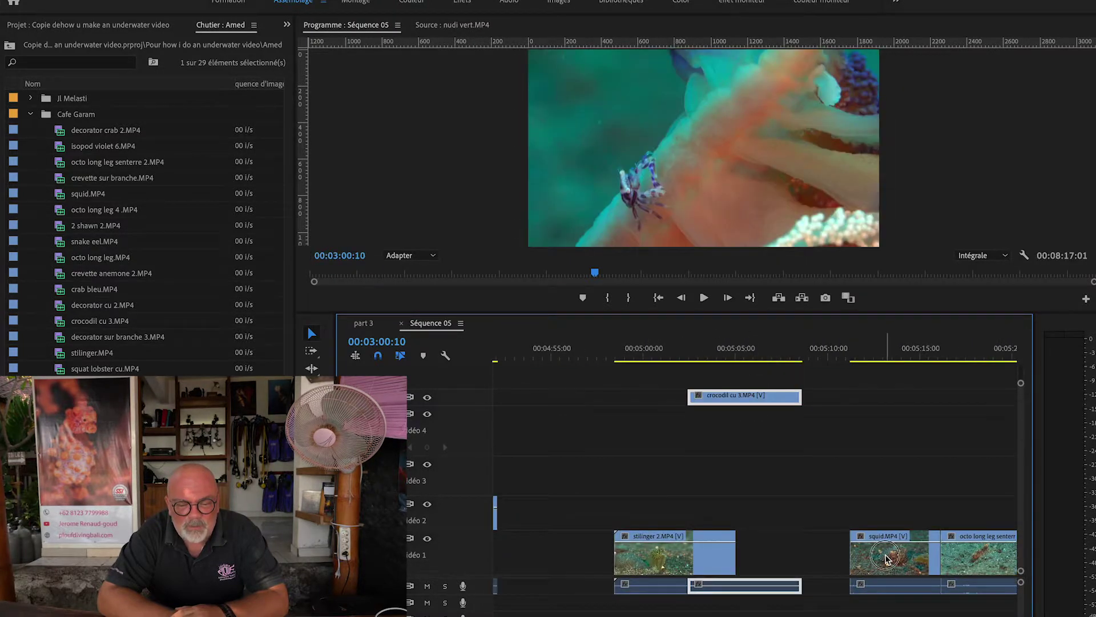
{"action": "left_click_drag", "start_coordinate": [886, 555], "coordinate": [885, 429]}
Move two clips located past the squid and octopus clips from Vidéo 1 to Vidéo 3.
{"action": "scroll", "coordinate": [828, 514], "scroll_direction": "right", "scroll_amount": 5}
{"action": "scroll", "coordinate": [796, 513], "scroll_direction": "right", "scroll_amount": 6}
{"action": "left_click_drag", "start_coordinate": [791, 550], "coordinate": [800, 475]}
{"action": "scroll", "coordinate": [788, 503], "scroll_direction": "right", "scroll_amount": 7}
{"action": "left_click_drag", "start_coordinate": [744, 551], "coordinate": [744, 463]}
Move decorator cu.MP4, octo long leg 4.MP4 and the two clips before them up to Vidéo 2.
{"action": "left_click_drag", "start_coordinate": [851, 551], "coordinate": [851, 517]}
{"action": "scroll", "coordinate": [851, 524], "scroll_direction": "right", "scroll_amount": 6}
{"action": "left_click_drag", "start_coordinate": [652, 551], "coordinate": [652, 514]}
{"action": "scroll", "coordinate": [849, 518], "scroll_direction": "right", "scroll_amount": 7}
{"action": "left_click_drag", "start_coordinate": [600, 549], "coordinate": [599, 512]}
{"action": "left_click_drag", "start_coordinate": [728, 549], "coordinate": [729, 512]}
Move octo long leg.MP4 to Vidéo 4 and the first clip after it to Vidéo 3.
{"action": "left_click", "coordinate": [894, 547]}
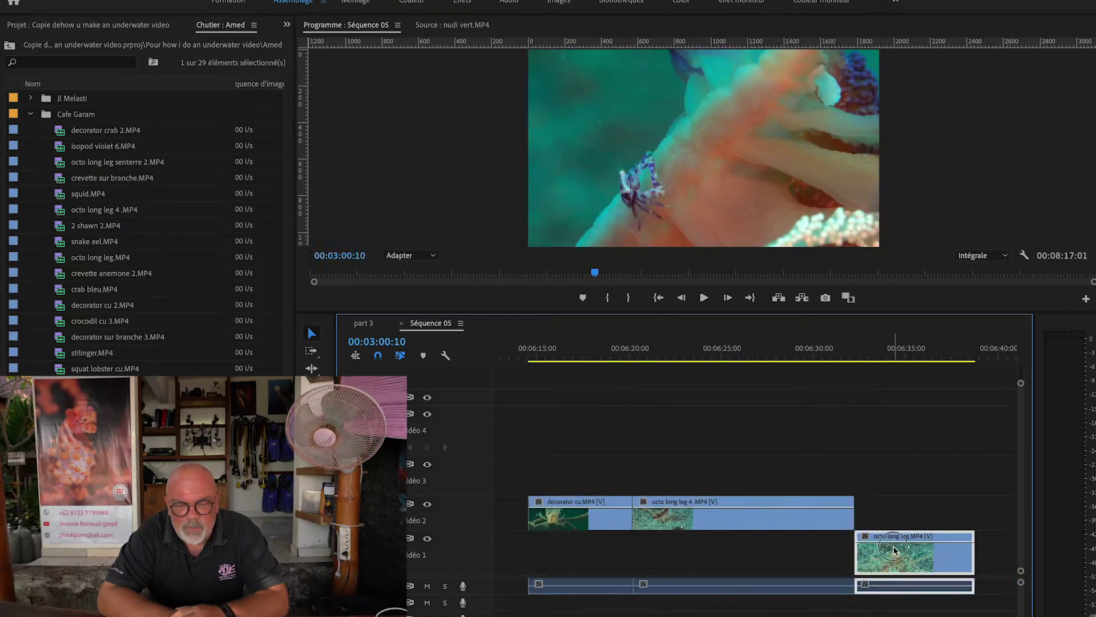
{"action": "left_click_drag", "start_coordinate": [894, 546], "coordinate": [890, 440]}
{"action": "scroll", "coordinate": [891, 440], "scroll_direction": "right", "scroll_amount": 10}
{"action": "left_click_drag", "start_coordinate": [590, 548], "coordinate": [590, 475]}
Move the last four clips at the end of the sequence from Vidéo 1 to Vidéo 2.
{"action": "left_click_drag", "start_coordinate": [836, 549], "coordinate": [836, 508]}
{"action": "scroll", "coordinate": [836, 507], "scroll_direction": "right", "scroll_amount": 3}
{"action": "scroll", "coordinate": [749, 506], "scroll_direction": "right", "scroll_amount": 6}
{"action": "left_click_drag", "start_coordinate": [749, 548], "coordinate": [748, 510]}
{"action": "scroll", "coordinate": [749, 510], "scroll_direction": "right", "scroll_amount": 7}
{"action": "left_click_drag", "start_coordinate": [680, 546], "coordinate": [680, 510]}
{"action": "scroll", "coordinate": [680, 510], "scroll_direction": "right", "scroll_amount": 3}
{"action": "left_click_drag", "start_coordinate": [737, 546], "coordinate": [736, 508]}
{"action": "scroll", "coordinate": [734, 508], "scroll_direction": "right", "scroll_amount": 5}
Shift the Vidéo 4 clips past the end of the sequence and delete the gaps between them.
{"action": "scroll", "coordinate": [730, 508], "scroll_direction": "down", "scroll_amount": 10}
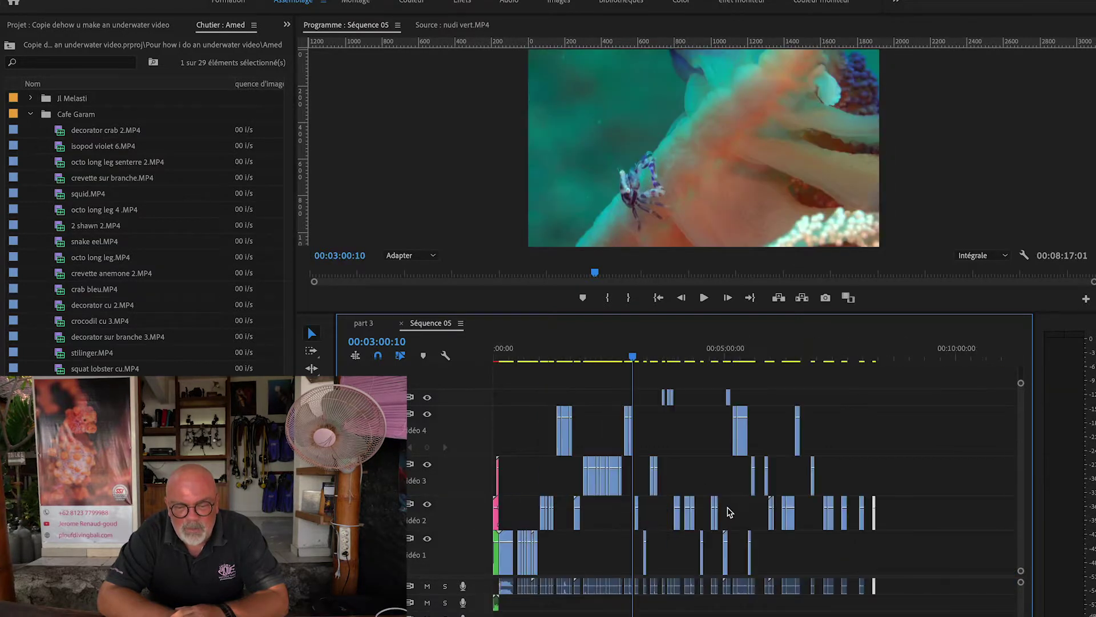
{"action": "left_click_drag", "start_coordinate": [823, 431], "coordinate": [1054, 448]}
{"action": "scroll", "coordinate": [800, 453], "scroll_direction": "right", "scroll_amount": 5}
{"action": "left_click_drag", "start_coordinate": [710, 437], "coordinate": [874, 437]}
{"action": "left_click", "coordinate": [684, 434]}
{"action": "key", "text": "BackSpace"}
{"action": "left_click", "coordinate": [684, 434]}
{"action": "key", "text": "BackSpace"}
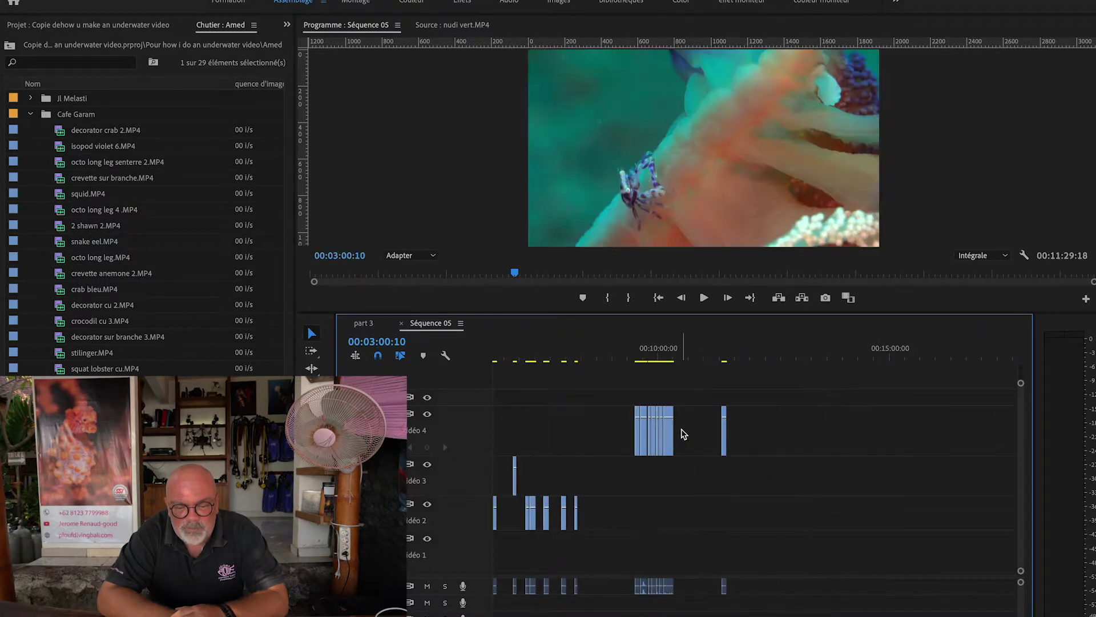
{"action": "left_click", "coordinate": [683, 434]}
{"action": "key", "text": "BackSpace"}
Select the Vidéo 5 clips, delete the gaps between them and reposition the joined group along the timeline.
{"action": "scroll", "coordinate": [641, 477], "scroll_direction": "left", "scroll_amount": 5}
{"action": "scroll", "coordinate": [710, 401], "scroll_direction": "down", "scroll_amount": 5}
{"action": "left_click_drag", "start_coordinate": [578, 382], "coordinate": [831, 398]}
{"action": "left_click", "coordinate": [846, 400]}
{"action": "key", "text": "Delete"}
{"action": "scroll", "coordinate": [834, 399], "scroll_direction": "up", "scroll_amount": 10}
{"action": "left_click", "coordinate": [695, 402]}
{"action": "key", "text": "Delete"}
{"action": "scroll", "coordinate": [994, 400], "scroll_direction": "down", "scroll_amount": 6}
{"action": "left_click_drag", "start_coordinate": [962, 397], "coordinate": [635, 392]}
Bring the Vidéo 3 clips together, delete the gap between them and shift the group earlier.
{"action": "scroll", "coordinate": [600, 505], "scroll_direction": "down", "scroll_amount": 5}
{"action": "left_click_drag", "start_coordinate": [680, 463], "coordinate": [810, 479]}
{"action": "left_click", "coordinate": [814, 480]}
{"action": "key", "text": "BackSpace"}
{"action": "left_click_drag", "start_coordinate": [794, 477], "coordinate": [708, 477]}
Group the Vidéo 2 clips and delete the empty gaps between them one by one.
{"action": "left_click_drag", "start_coordinate": [734, 510], "coordinate": [514, 505]}
{"action": "left_click_drag", "start_coordinate": [600, 517], "coordinate": [870, 517]}
{"action": "left_click", "coordinate": [828, 517]}
{"action": "key", "text": "Delete"}
{"action": "left_click", "coordinate": [816, 518]}
{"action": "key", "text": "Delete"}
{"action": "left_click", "coordinate": [840, 513]}
{"action": "key", "text": "Delete"}
{"action": "left_click", "coordinate": [846, 520]}
{"action": "key", "text": "Delete"}
{"action": "left_click", "coordinate": [809, 521]}
{"action": "key", "text": "Delete"}
{"action": "left_click", "coordinate": [798, 519]}
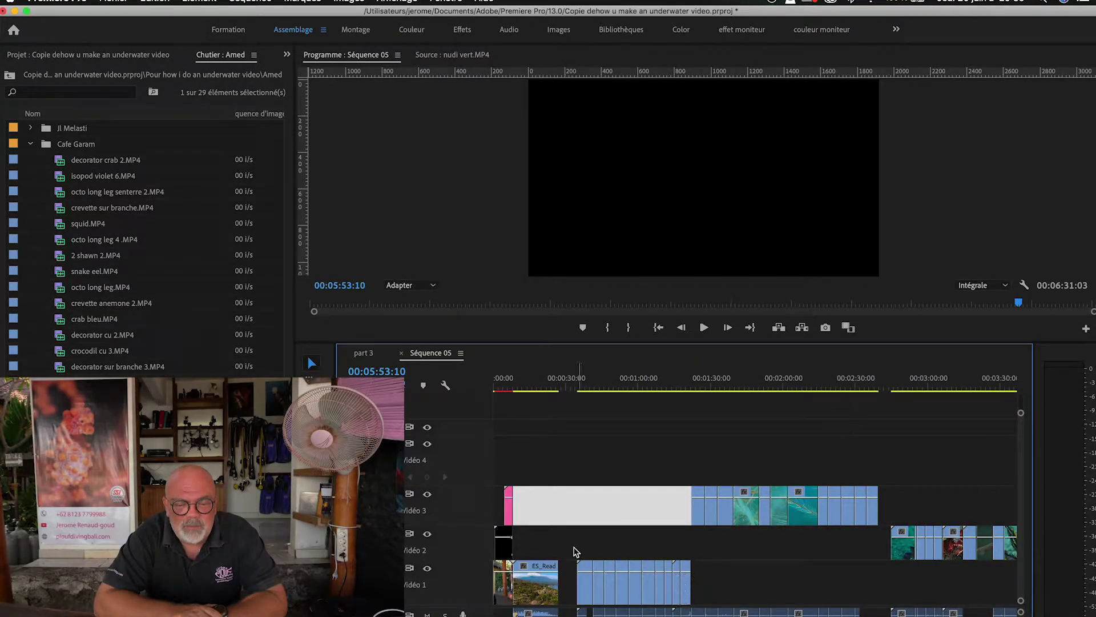
Select the block of clips on Vidéo 1 after the intro and give it the Violet label color.
{"action": "left_click", "coordinate": [571, 550]}
{"action": "left_click_drag", "start_coordinate": [569, 547], "coordinate": [607, 568]}
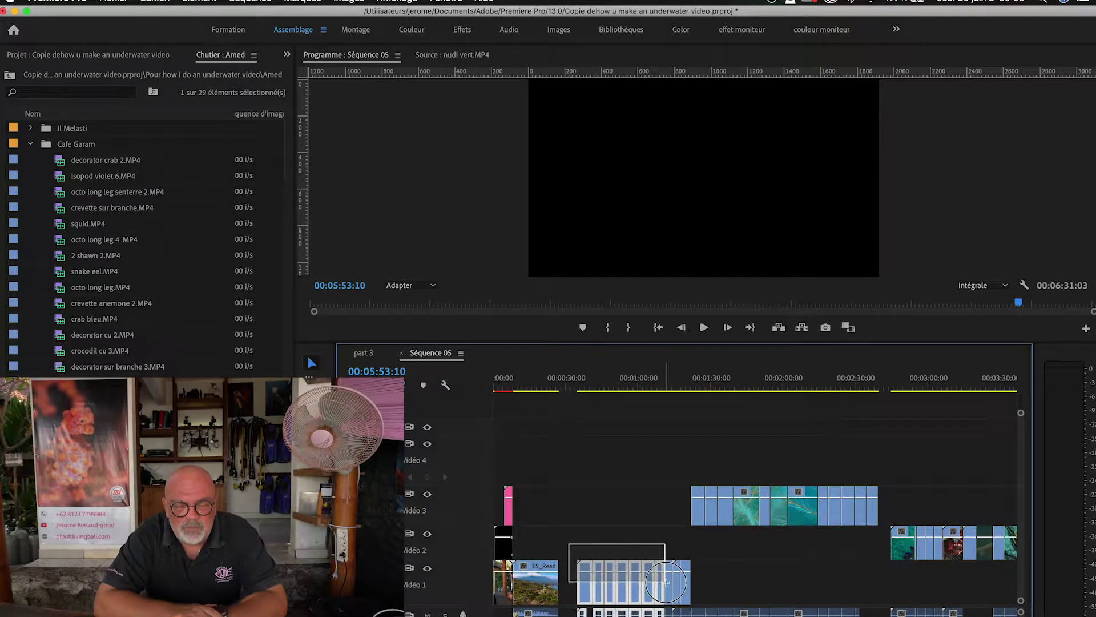
{"action": "left_click_drag", "start_coordinate": [682, 587], "coordinate": [681, 586]}
{"action": "right_click", "coordinate": [652, 590]}
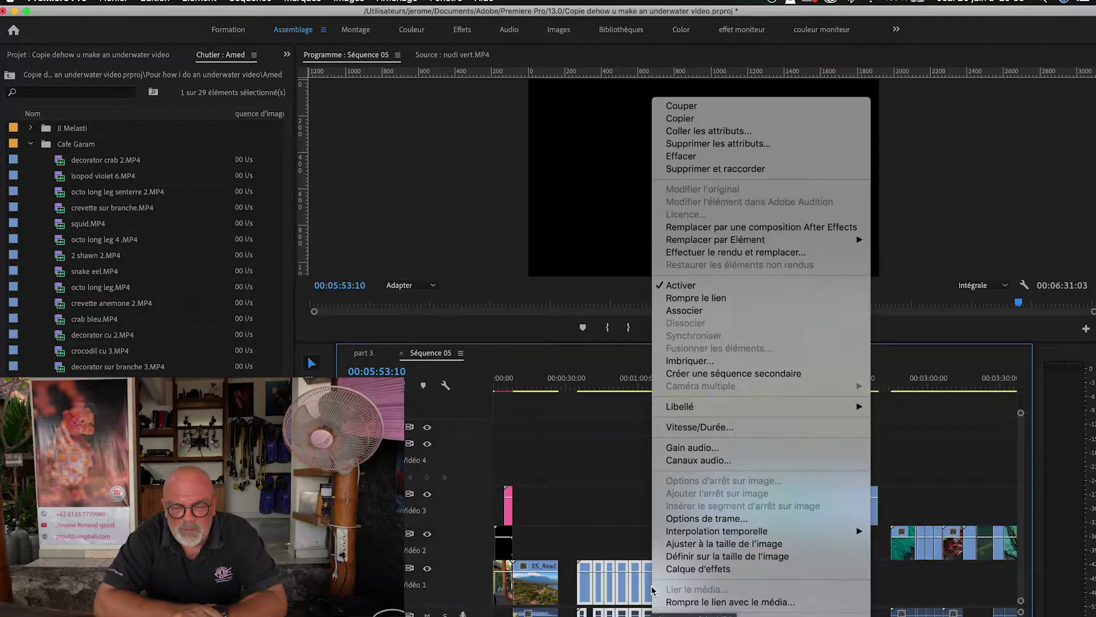
{"action": "mouse_move", "coordinate": [711, 408]}
{"action": "left_click", "coordinate": [895, 428]}
{"action": "left_click", "coordinate": [743, 444]}
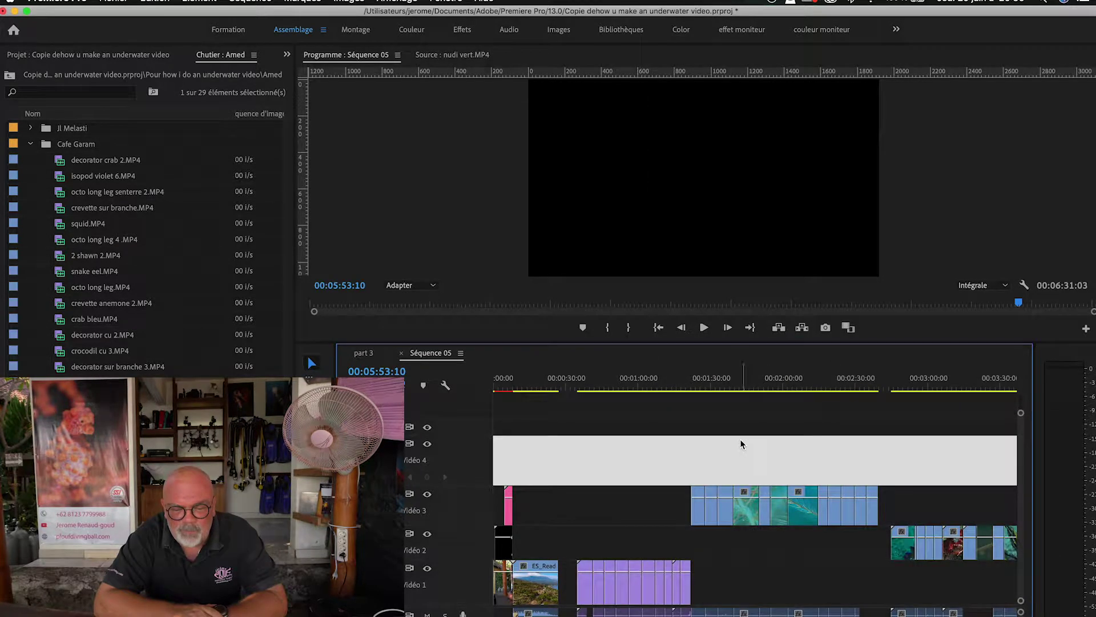
Select the block of skeleton and shrimp clips on Vidéo 3 and apply the Forêt label color.
{"action": "left_click_drag", "start_coordinate": [697, 472], "coordinate": [874, 523]}
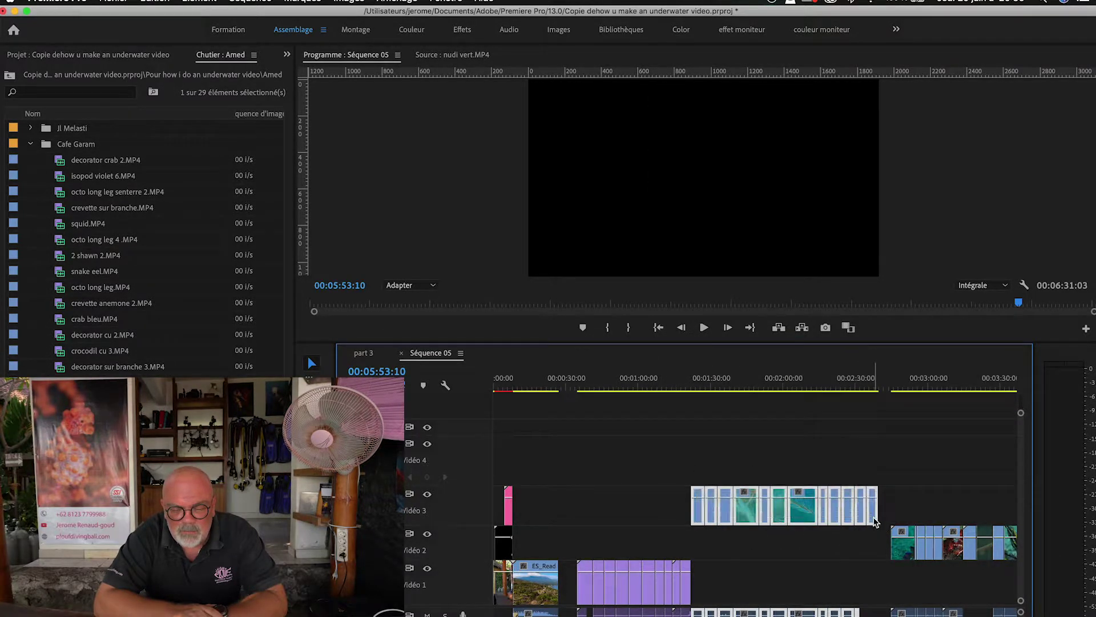
{"action": "right_click", "coordinate": [748, 503]}
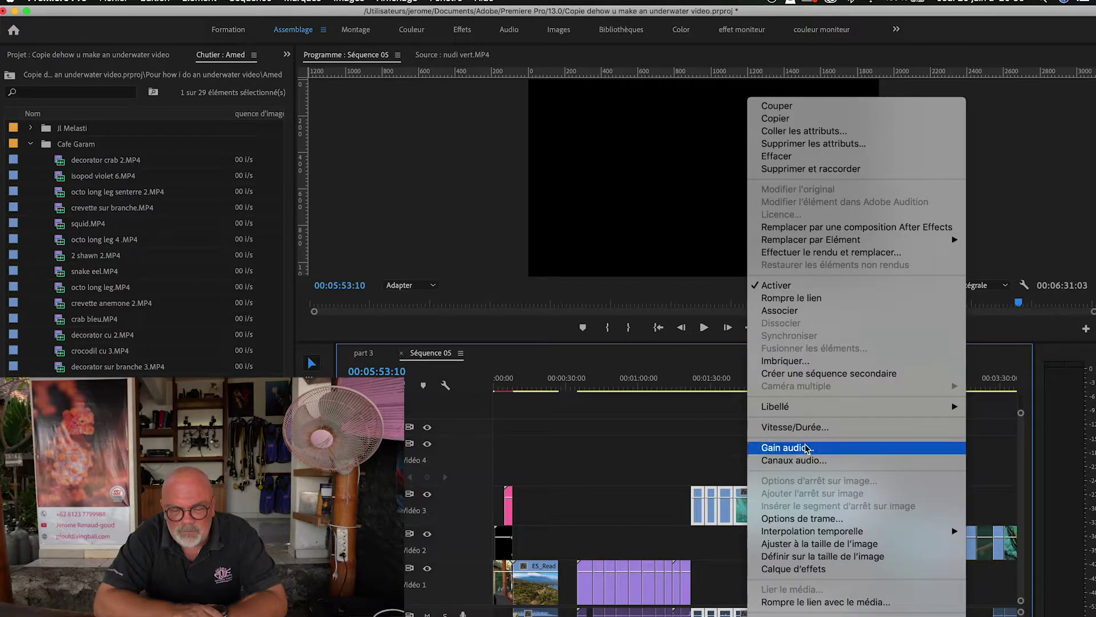
{"action": "mouse_move", "coordinate": [811, 406]}
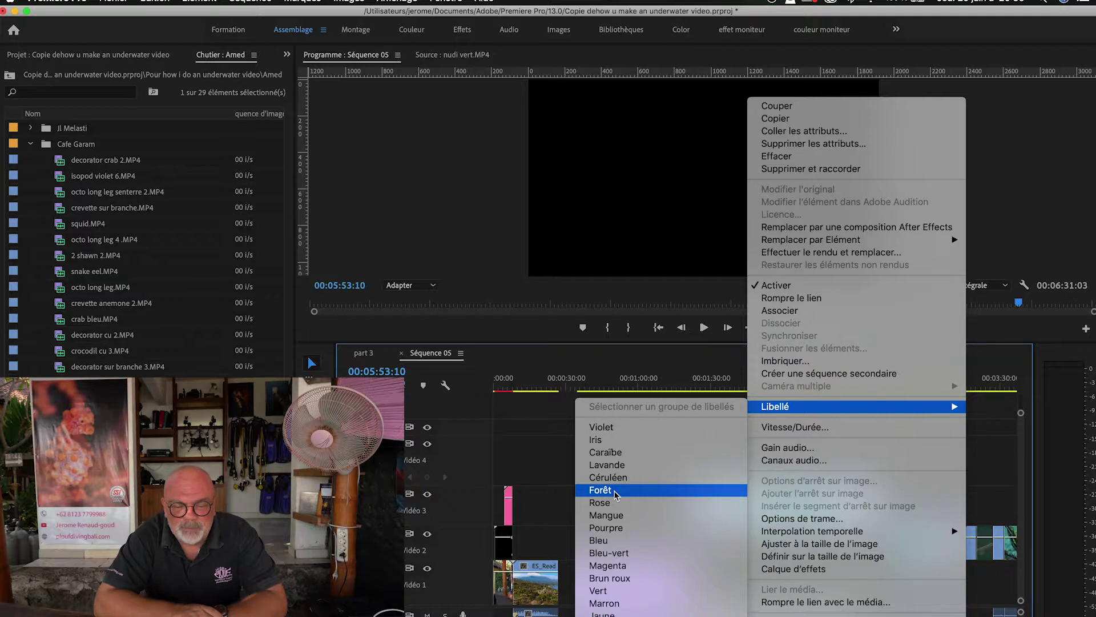
{"action": "left_click", "coordinate": [600, 490]}
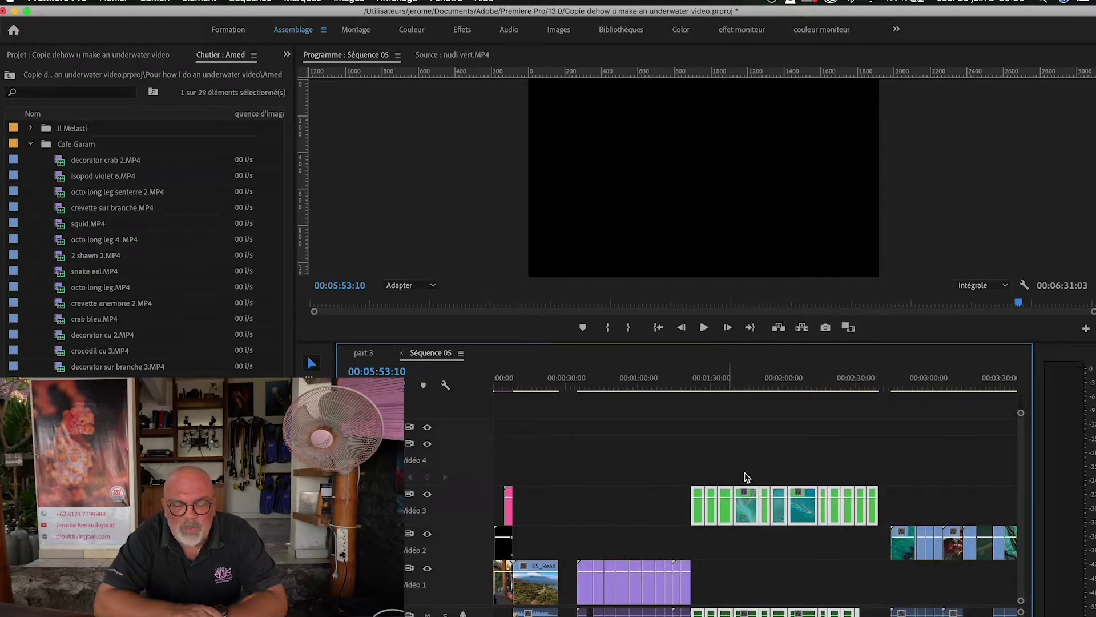
Select the block of clips on Vidéo 2 after the green group and apply the Bleu label color.
{"action": "scroll", "coordinate": [830, 515], "scroll_direction": "right", "scroll_amount": 4}
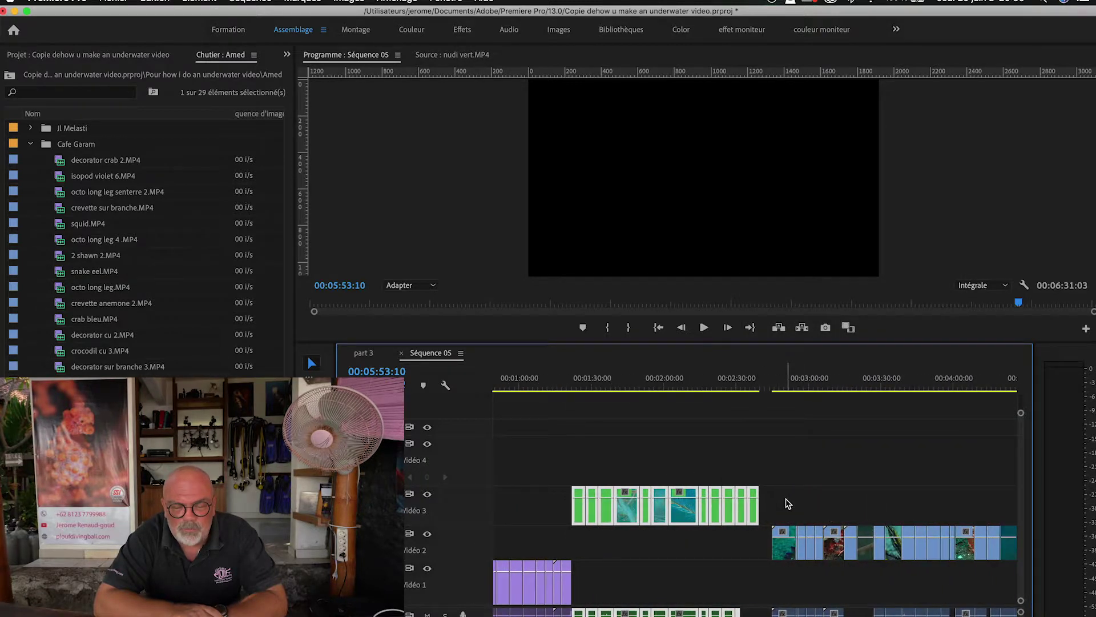
{"action": "scroll", "coordinate": [815, 539], "scroll_direction": "right", "scroll_amount": 4}
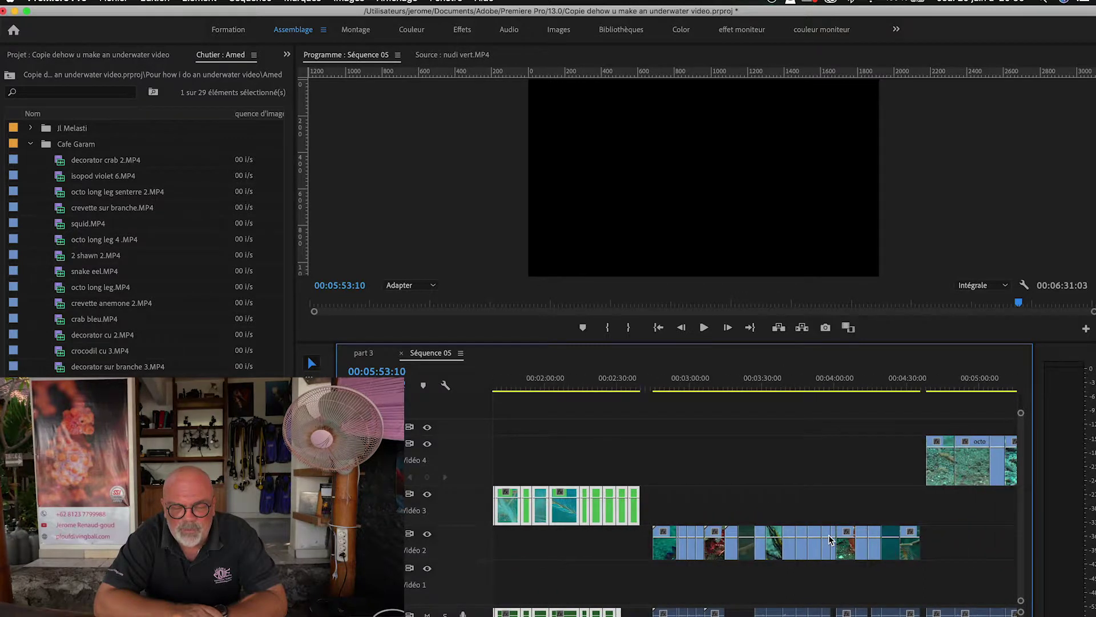
{"action": "left_click_drag", "start_coordinate": [662, 510], "coordinate": [904, 551]}
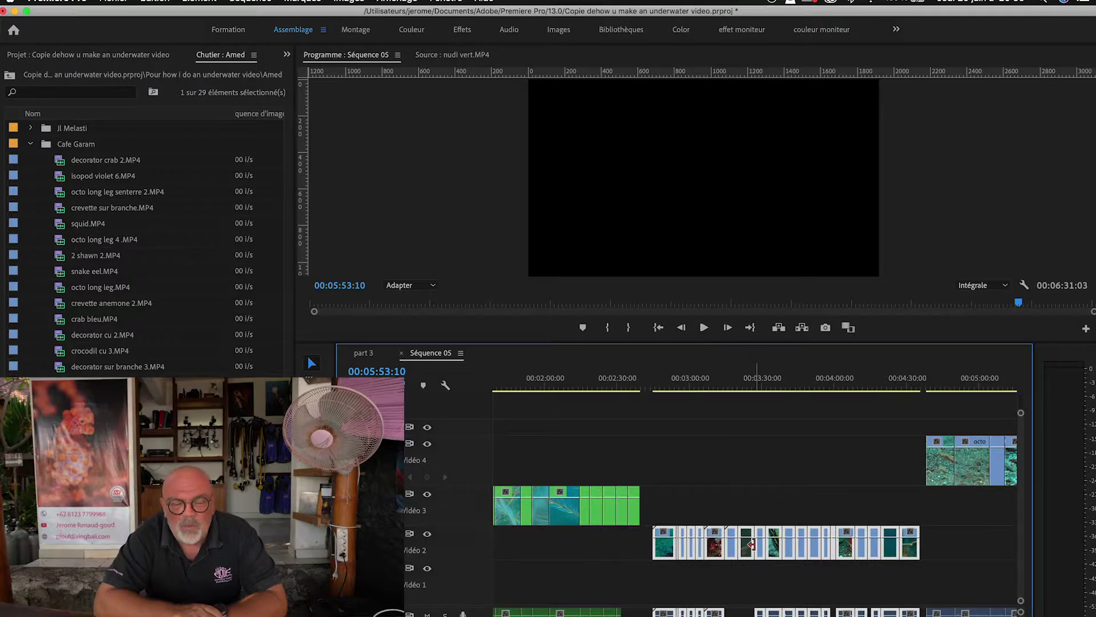
{"action": "right_click", "coordinate": [755, 548]}
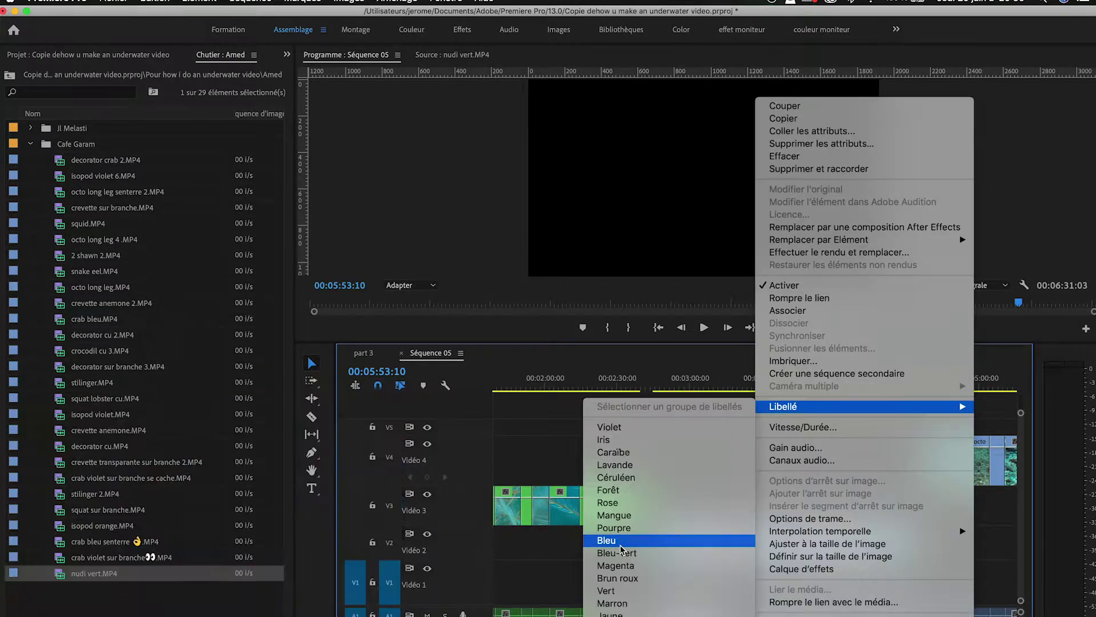
{"action": "left_click", "coordinate": [565, 541]}
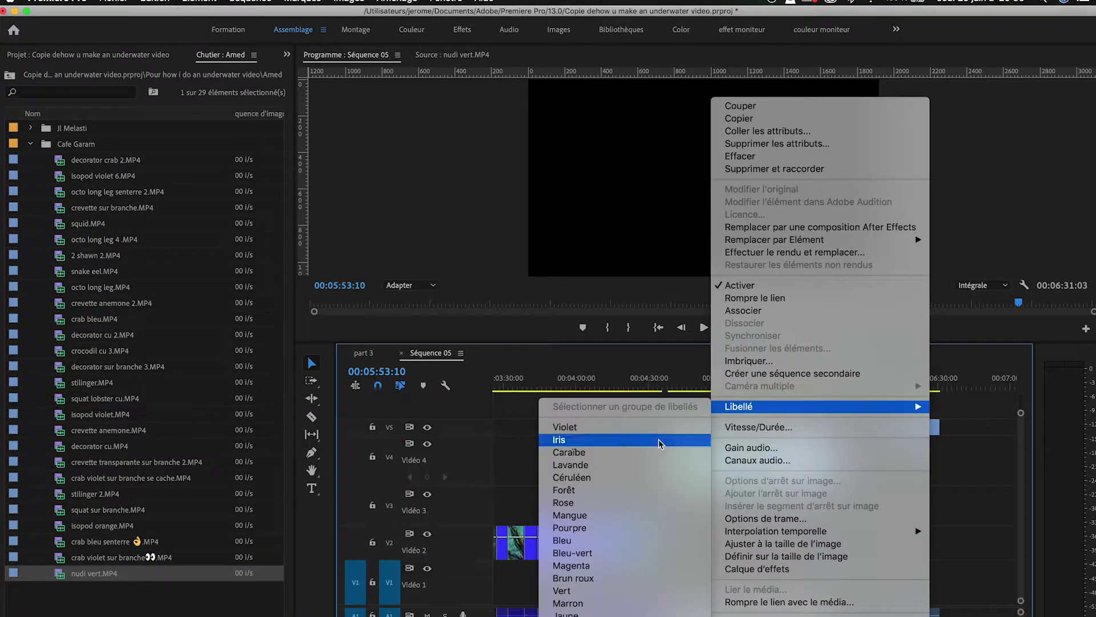
Apply the Brun roux label color to the Vidéo 4 clips and the Céruléen label color to the Vidéo 5 clips.
{"action": "left_click", "coordinate": [594, 578]}
{"action": "scroll", "coordinate": [798, 416], "scroll_direction": "right", "scroll_amount": 2}
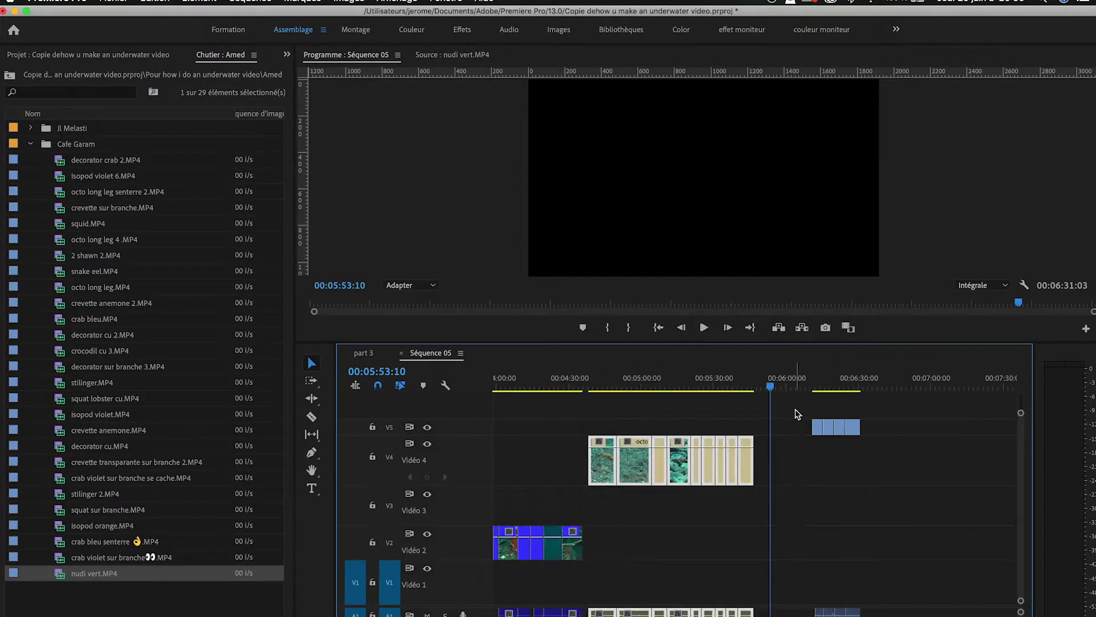
{"action": "left_click", "coordinate": [851, 428]}
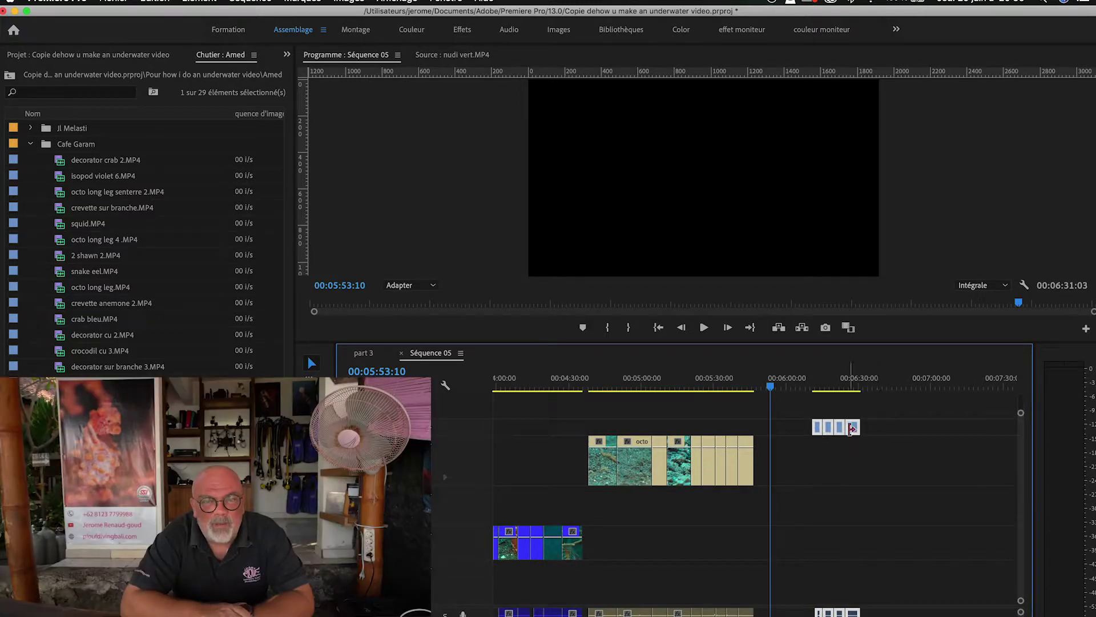
{"action": "right_click", "coordinate": [856, 427]}
{"action": "mouse_move", "coordinate": [873, 406]}
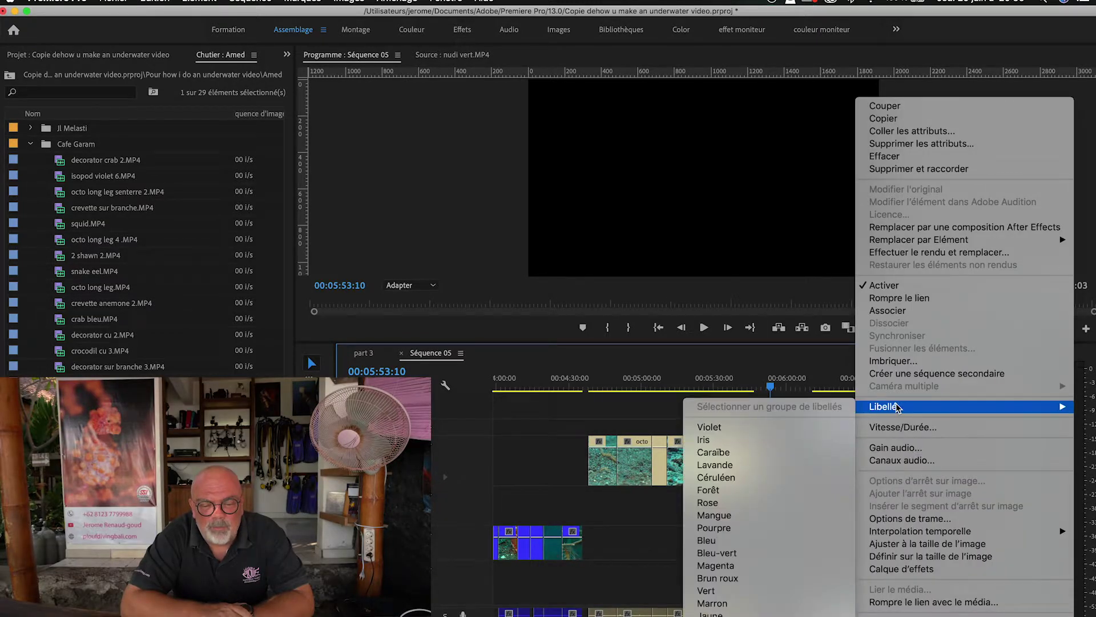
{"action": "left_click", "coordinate": [756, 477]}
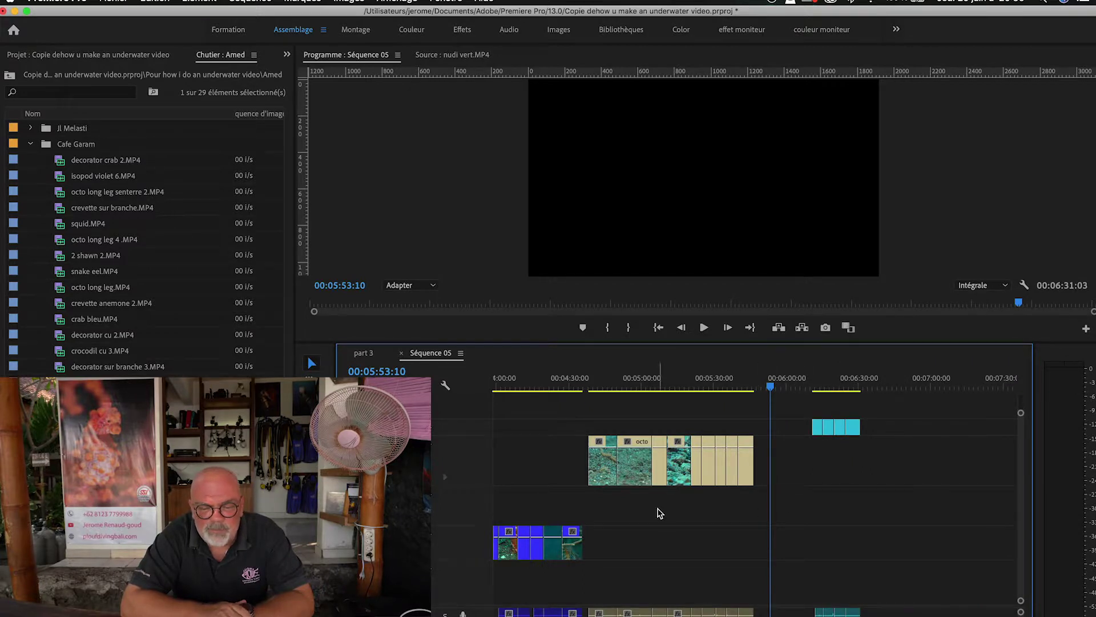
Play the violet clips on Vidéo 1 from their beginning, pausing to check the framing and scale of each shot.
{"action": "scroll", "coordinate": [663, 509], "scroll_direction": "left", "scroll_amount": 10}
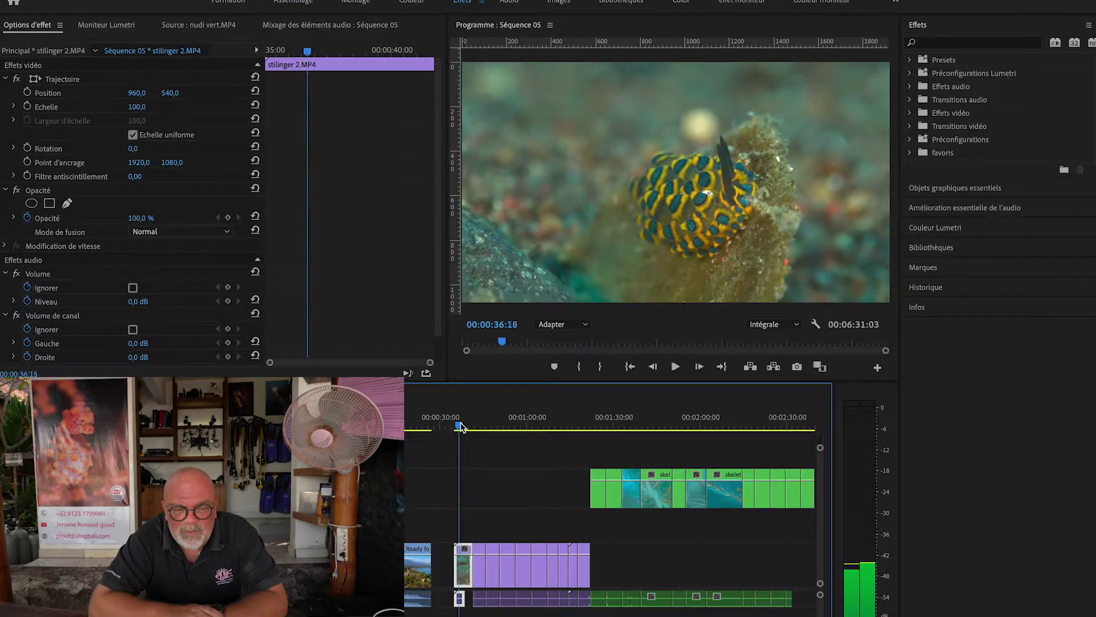
{"action": "key", "text": "space"}
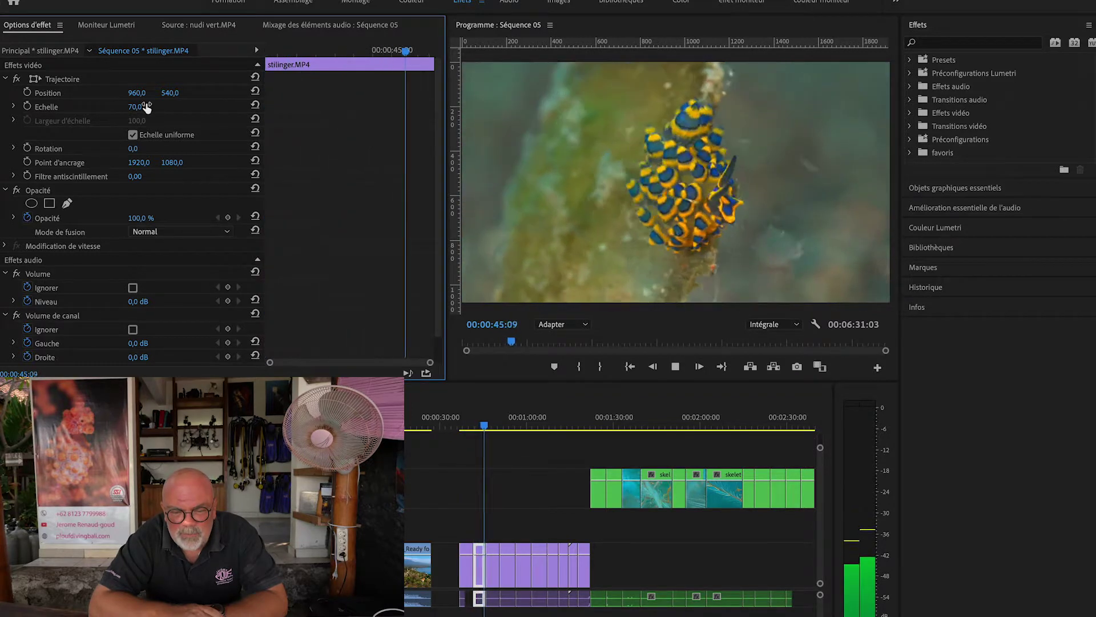
{"action": "key", "text": "space"}
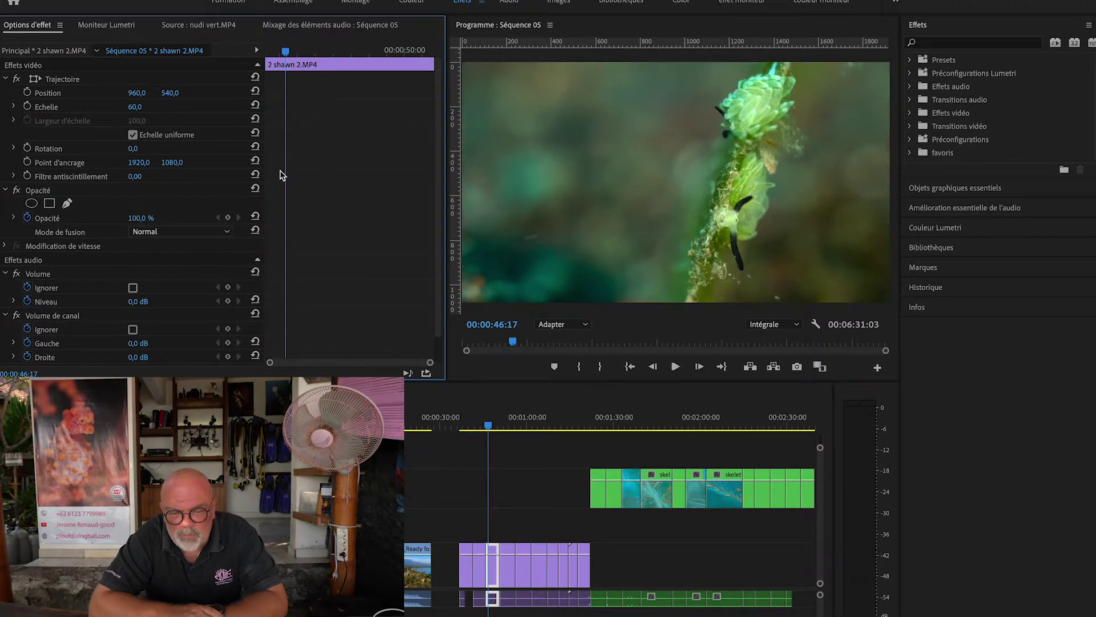
{"action": "key", "text": "space"}
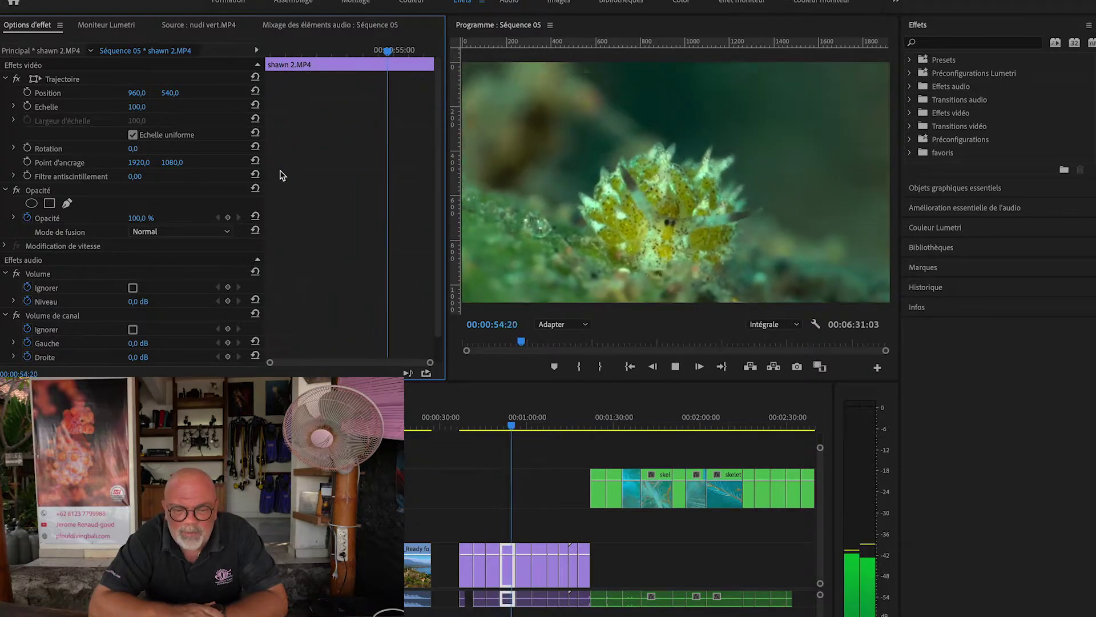
{"action": "key", "text": "space"}
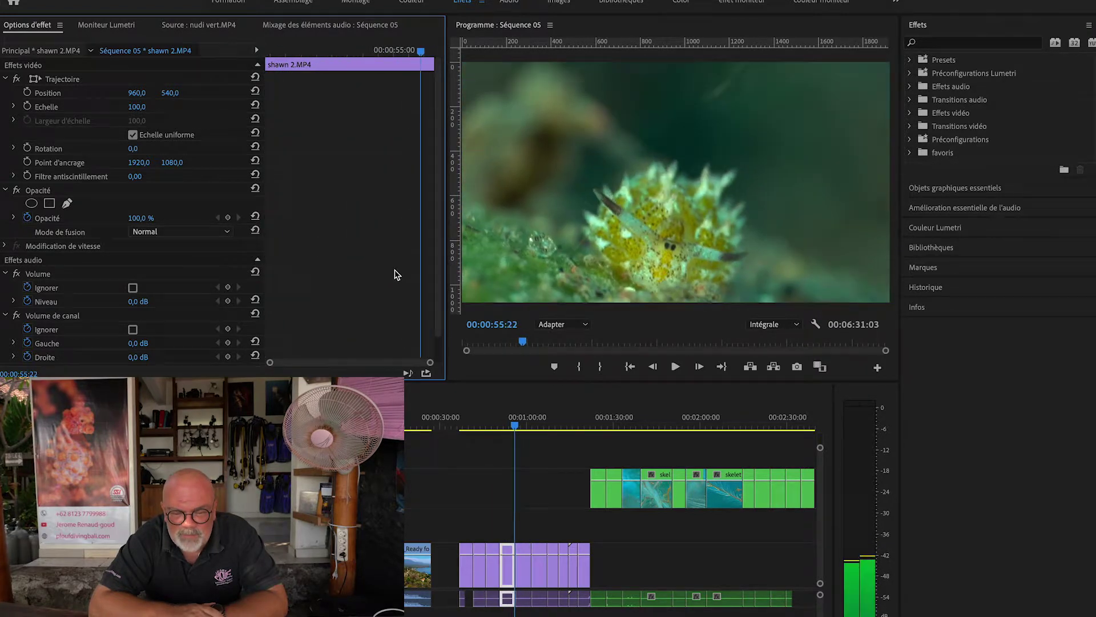
Trim a violet clip near the playhead slightly shorter and delete the gap left by the trim.
{"action": "scroll", "coordinate": [525, 565], "scroll_direction": "up", "scroll_amount": 5}
{"action": "left_click_drag", "start_coordinate": [472, 571], "coordinate": [460, 571]}
{"action": "left_click", "coordinate": [468, 570]}
{"action": "key", "text": "BackSpace"}
Review the next violet clips in playback, then remove the shawn 2 2 clip and close its gap.
{"action": "key", "text": "space"}
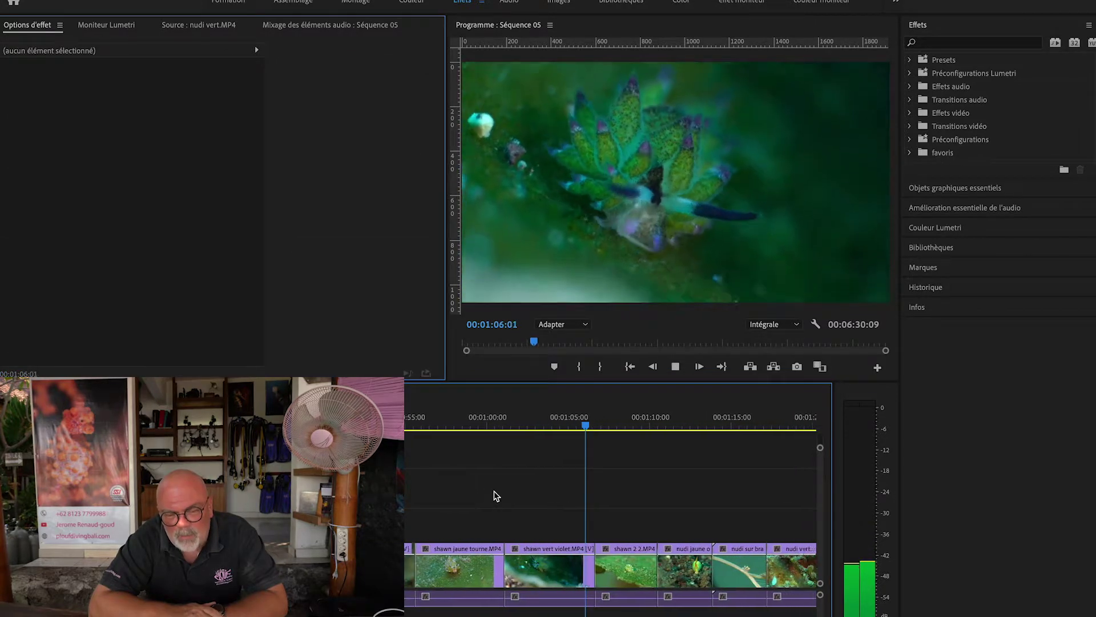
{"action": "left_click", "coordinate": [575, 591]}
{"action": "key", "text": "space"}
{"action": "key", "text": "space"}
{"action": "key", "text": "Delete"}
{"action": "left_click", "coordinate": [543, 575]}
{"action": "key", "text": "BackSpace"}
Play the remaining violet clips through nudi sur branche and stop on nudi vert.MP4 to check its framing.
{"action": "left_click", "coordinate": [520, 418]}
{"action": "key", "text": "space"}
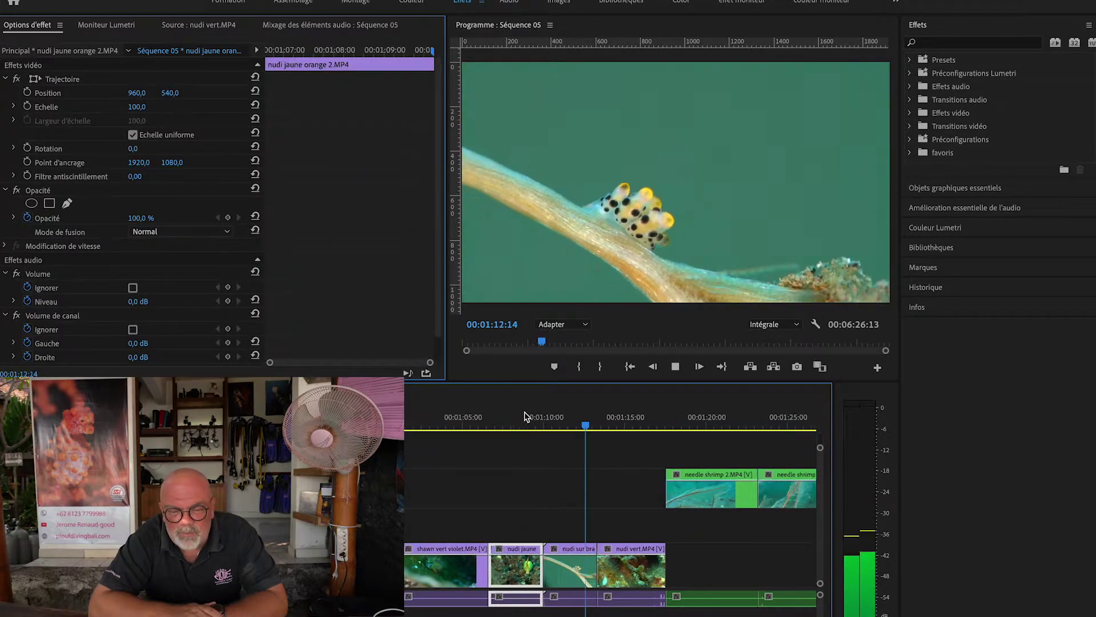
{"action": "key", "text": "space"}
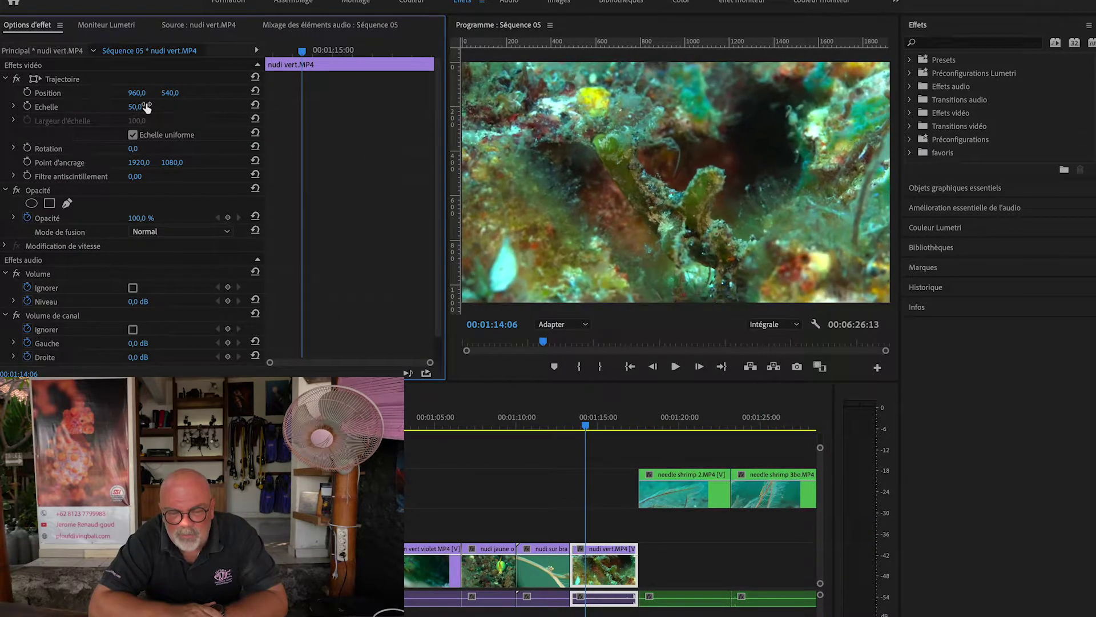
Play on from nudi vert.MP4 into the green clips on Vidéo 3, rescaling the needle shrimp shots and setting 2 skeleton 2.MP4 to scale 60.
{"action": "left_click", "coordinate": [642, 424]}
{"action": "key", "text": "space"}
{"action": "key", "text": "space"}
{"action": "left_click_drag", "start_coordinate": [142, 107], "coordinate": [156, 107]}
{"action": "key", "text": "space"}
{"action": "key", "text": "space"}
{"action": "key", "text": "space"}
{"action": "key", "text": "space"}
{"action": "key", "text": "space"}
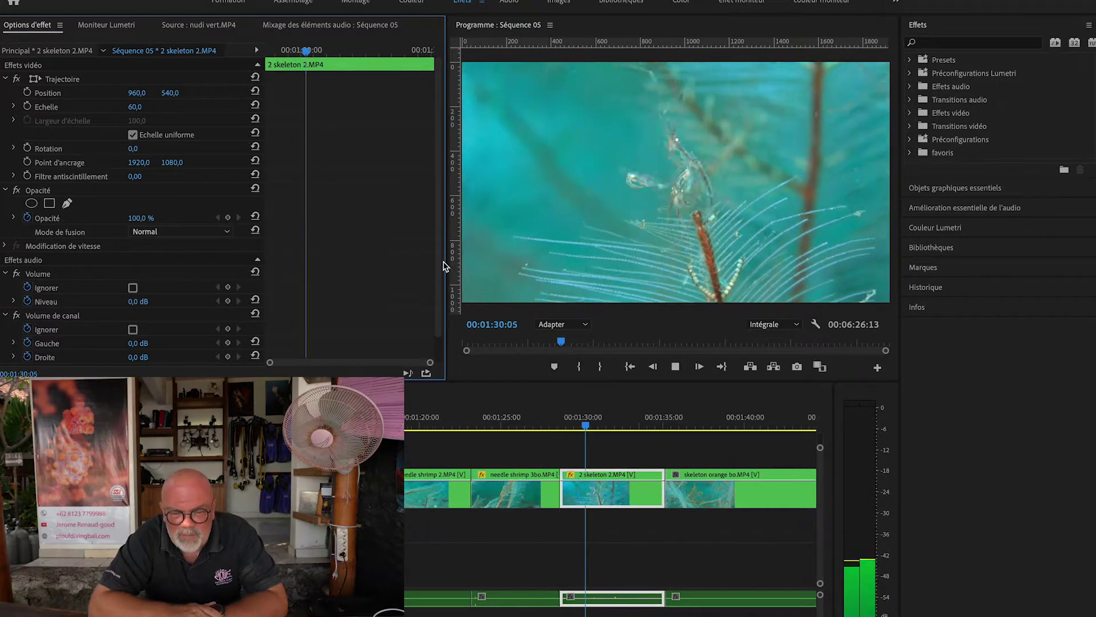
Set the vertical anchor of 2 skeleton 2.MP4 to 972, and give skeleton orange bo.MP4 a scale of 69 and horizontal anchor of 1648.
{"action": "key", "text": "space"}
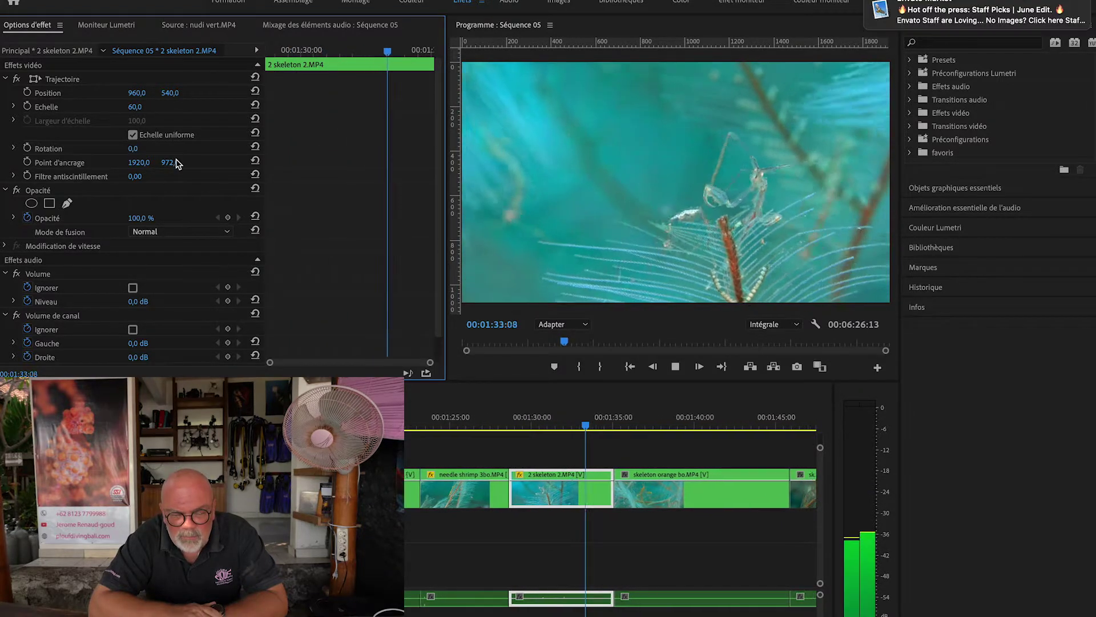
{"action": "key", "text": "space"}
{"action": "key", "text": "space"}
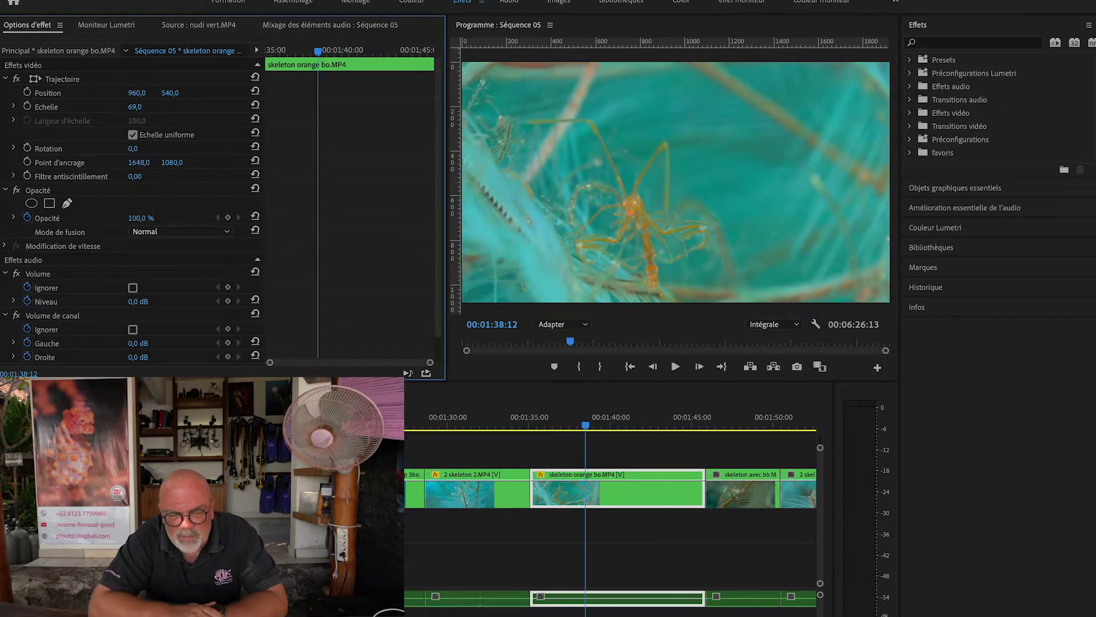
{"action": "key", "text": "space"}
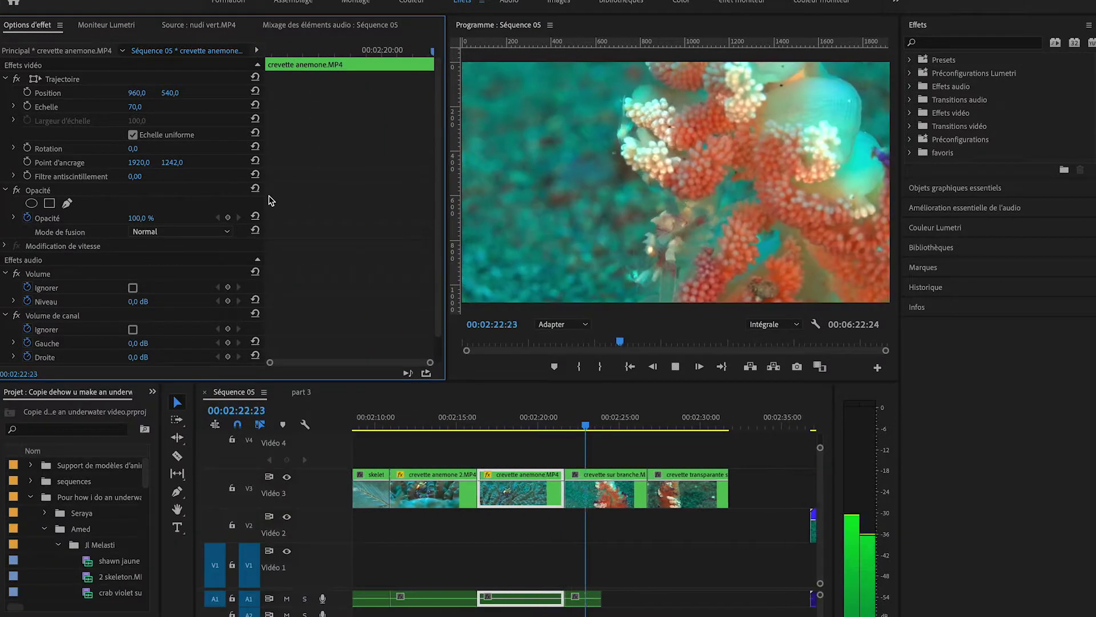
Reframe the crevette sur branche clip and set the scale of crevette transparente sur branche 2.MP4 to 58.
{"action": "key", "text": "space"}
{"action": "left_click", "coordinate": [556, 575]}
{"action": "left_click", "coordinate": [505, 420]}
{"action": "key", "text": "space"}
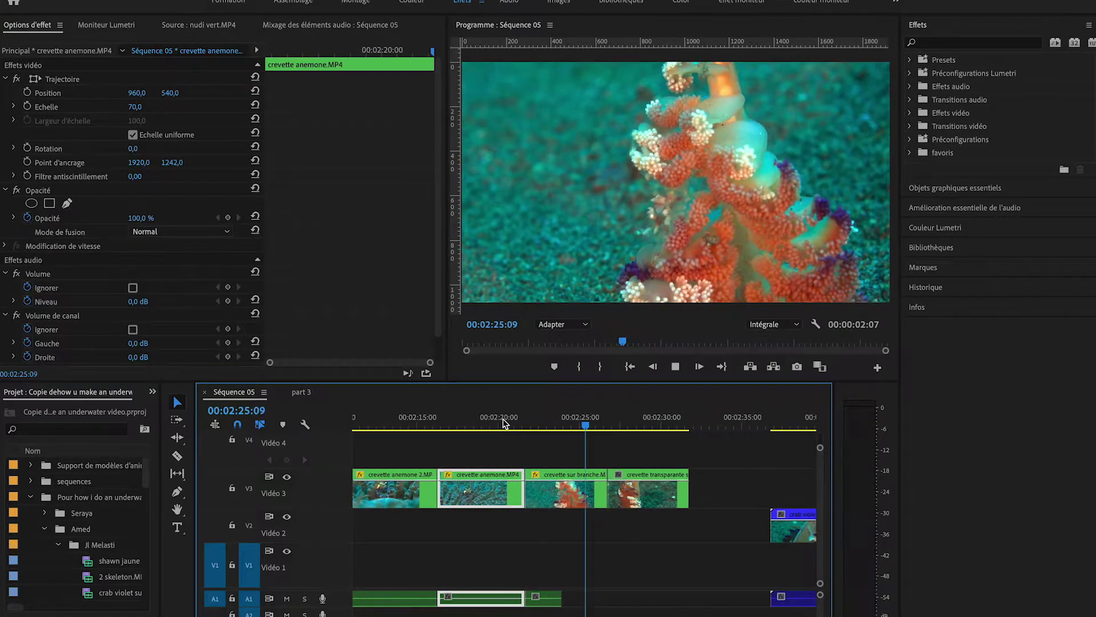
{"action": "key", "text": "space"}
{"action": "left_click", "coordinate": [602, 423]}
{"action": "left_click_drag", "start_coordinate": [141, 109], "coordinate": [141, 108]}
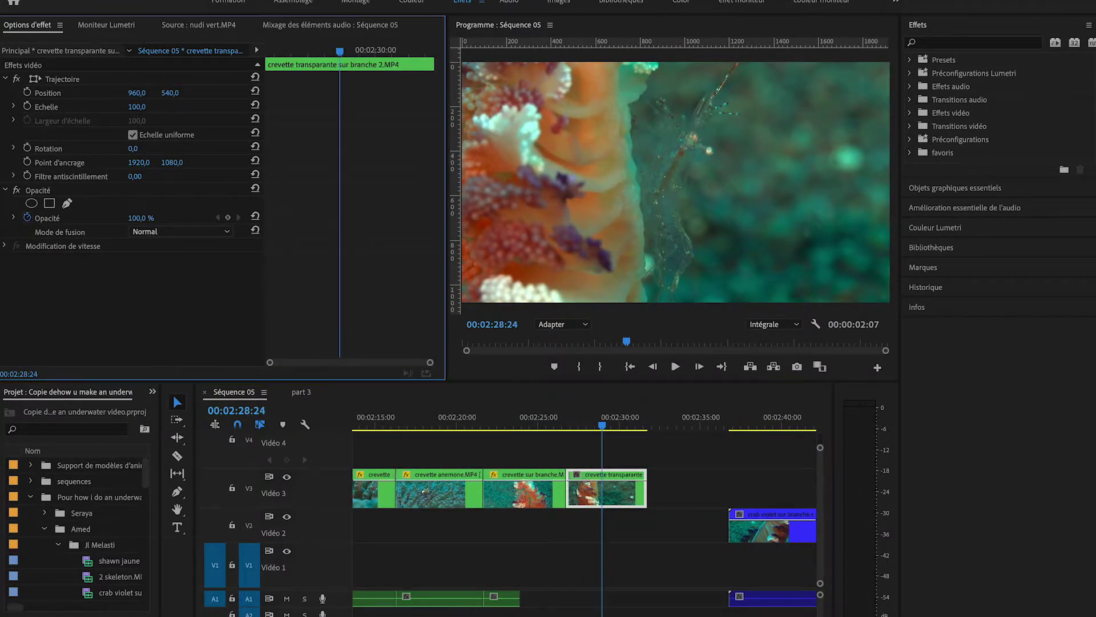
{"action": "key", "text": "space"}
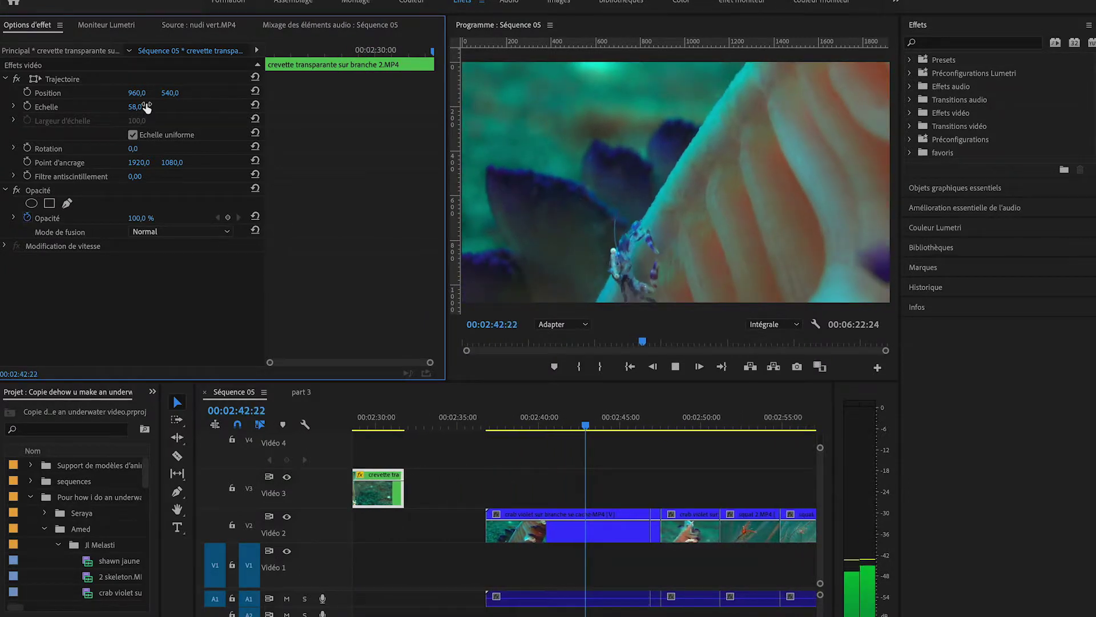
Reframe crab violet sur branche se cache.MP4 on Vidéo 2 with a scale of 60 and a vertical anchor of 1240.
{"action": "key", "text": "k"}
{"action": "left_click_drag", "start_coordinate": [147, 108], "coordinate": [145, 108]}
{"action": "key", "text": "space"}
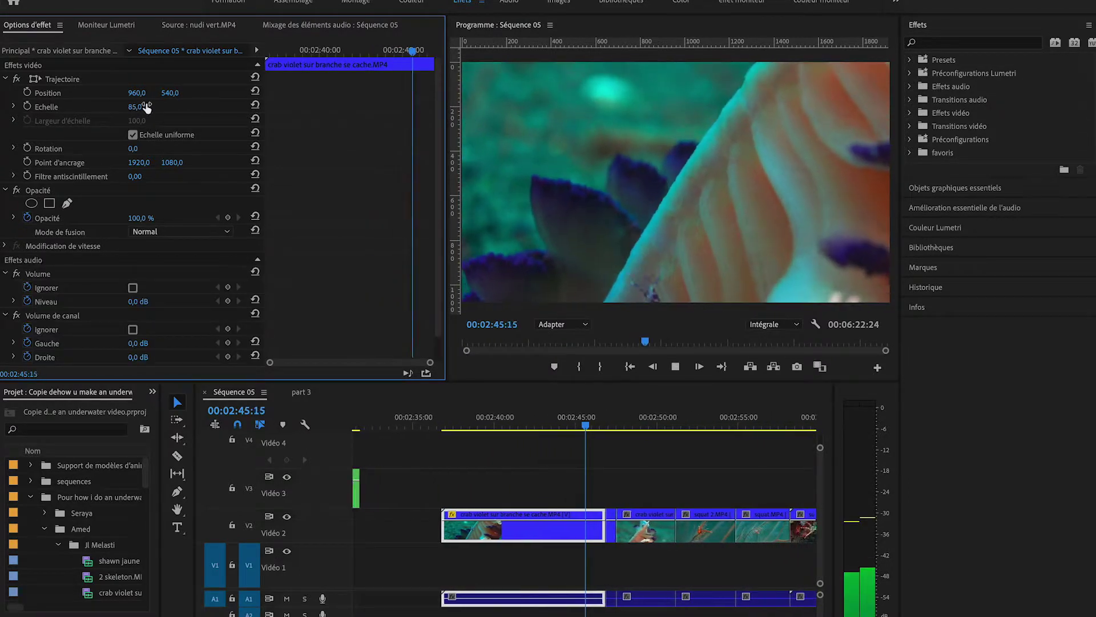
{"action": "key", "text": "space"}
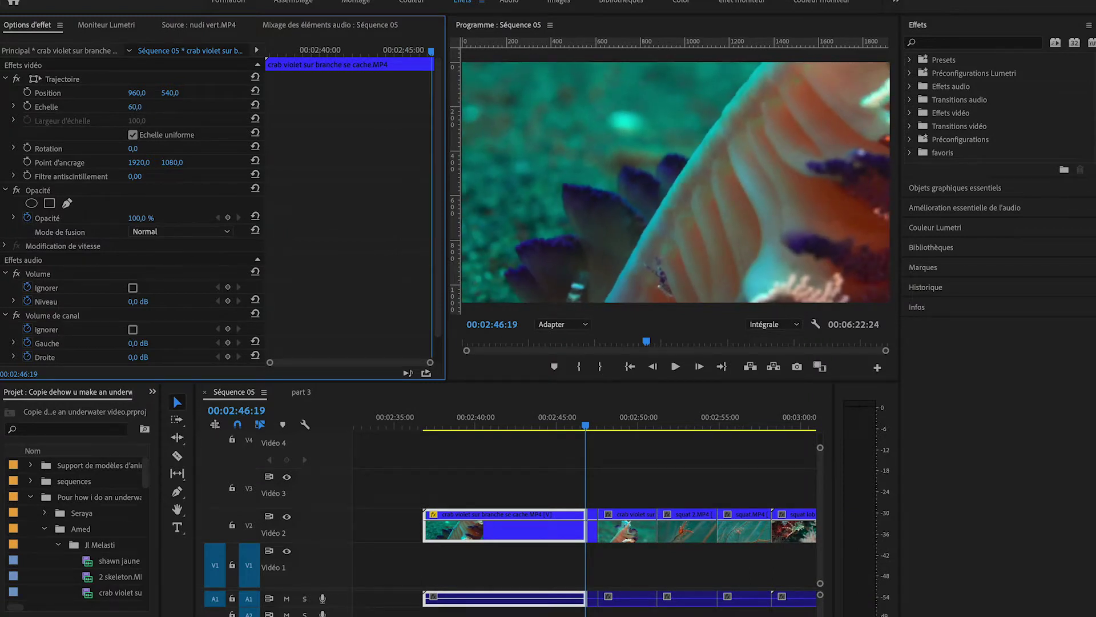
{"action": "key", "text": "Up"}
{"action": "key", "text": "Up"}
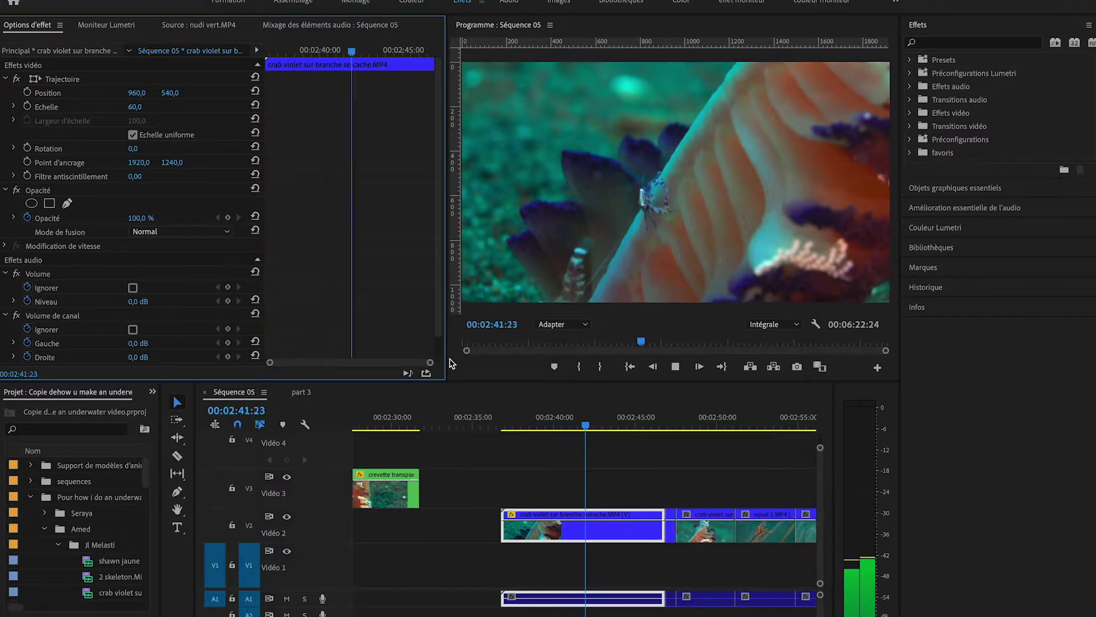
Trim about 4 seconds off the start of crab violet sur branche se cache.MP4 and play on to squat 2.MP4.
{"action": "key", "text": "k"}
{"action": "left_click", "coordinate": [482, 518]}
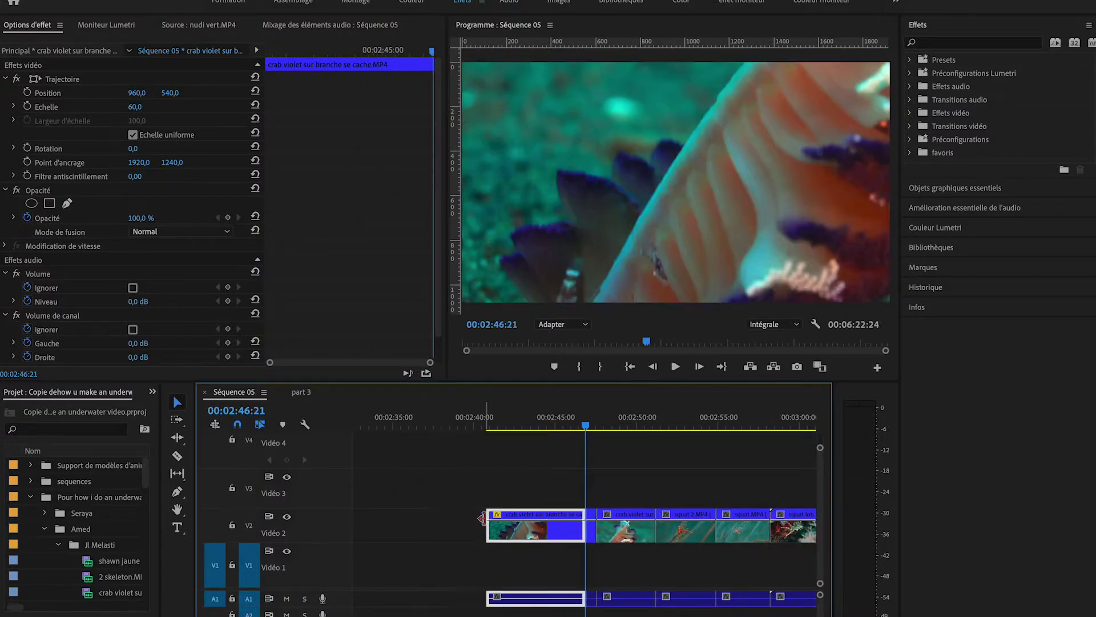
{"action": "key", "text": "space"}
{"action": "key", "text": "space"}
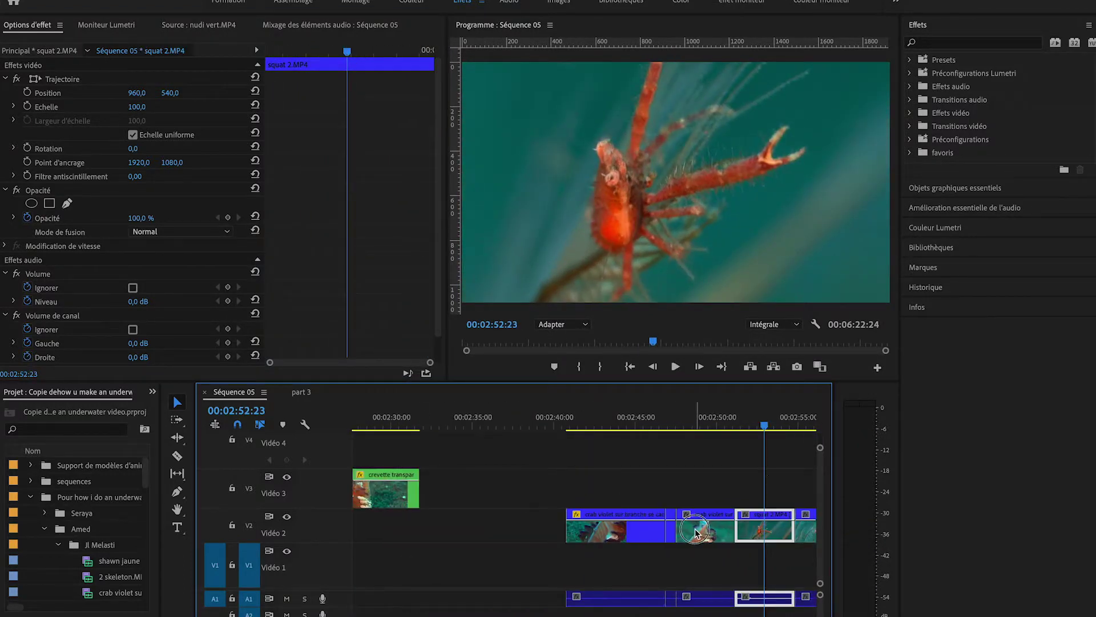